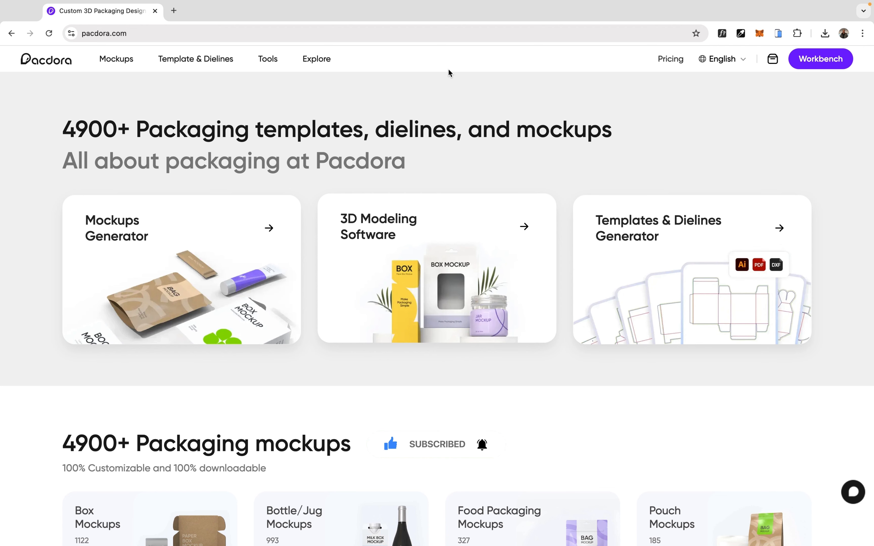
# Look over the packaging mockup categories on the homepage.
pyautogui.click(428, 35)
pyautogui.click(454, 84)
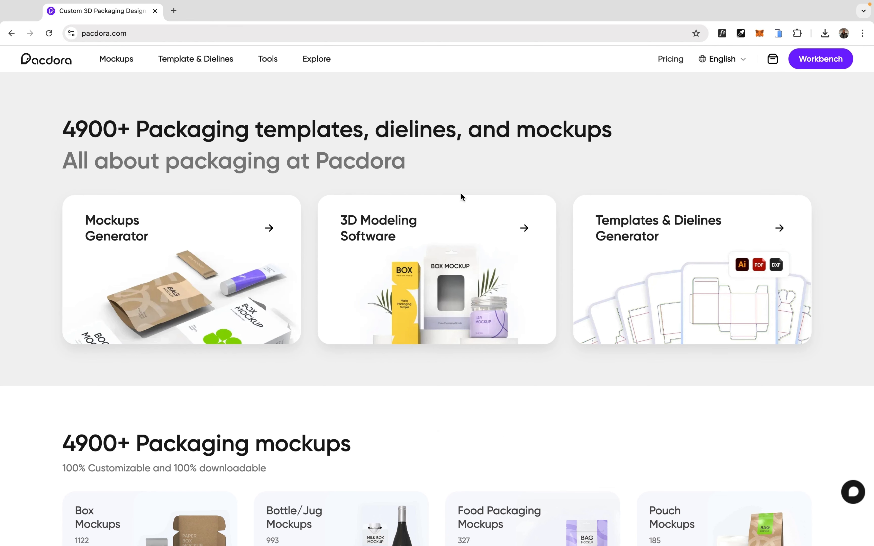
pyautogui.scroll(-10, 475, 306)
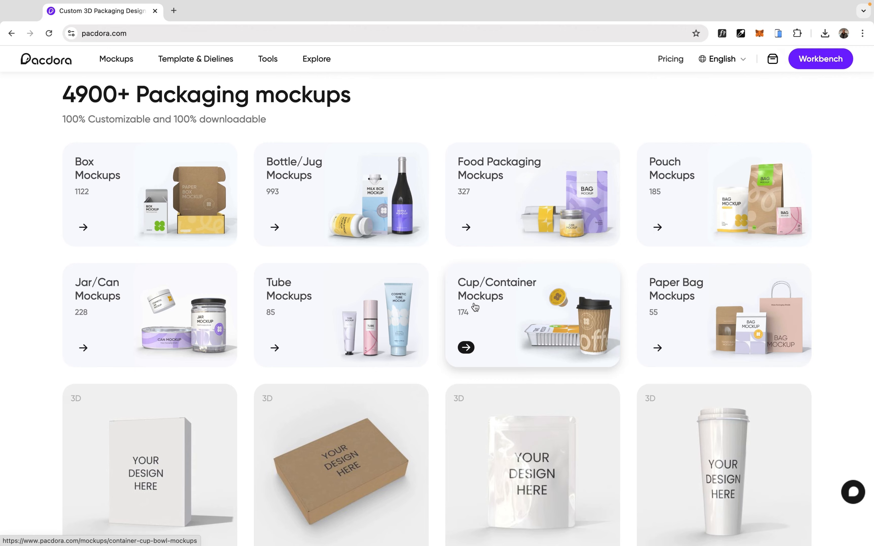
pyautogui.scroll(8, 475, 307)
pyautogui.scroll(2, 475, 307)
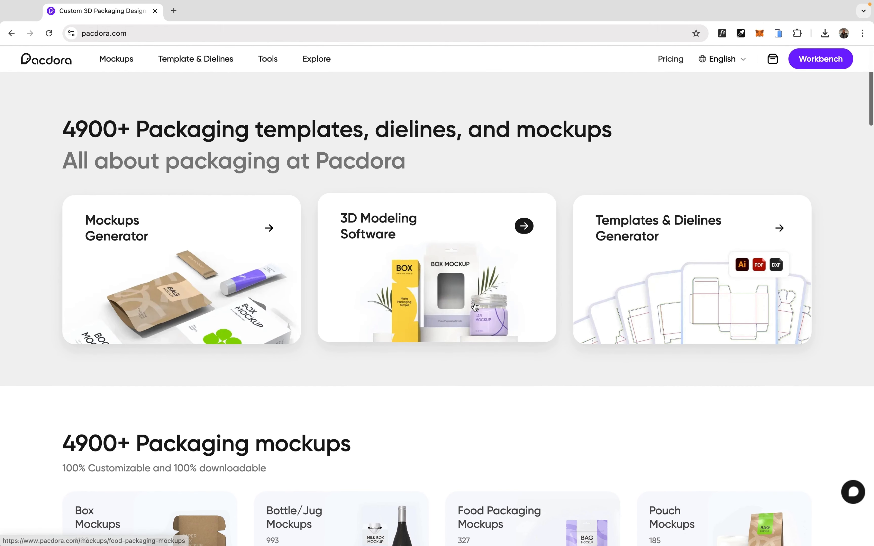
# Enter the promotion code in the checkout of the Personal Pro monthly plan, and close the checkout without paying.
pyautogui.click(672, 60)
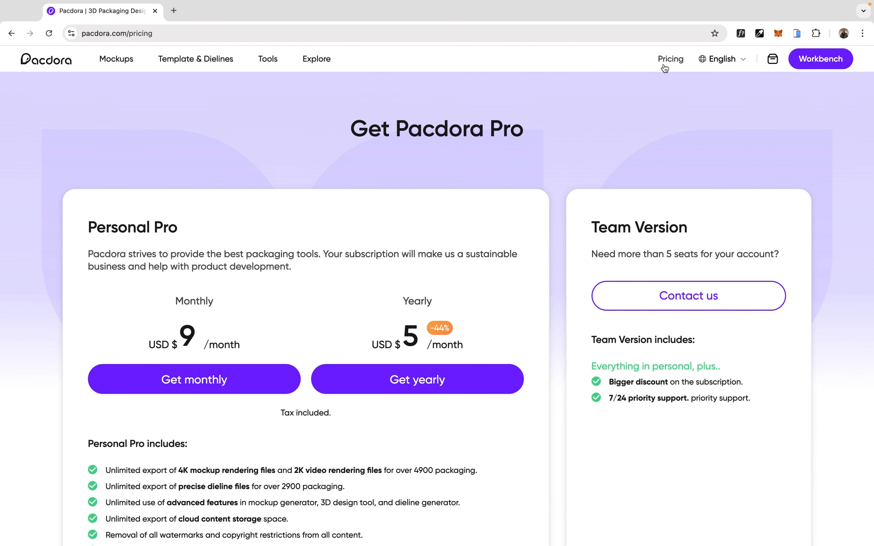
pyautogui.click(218, 386)
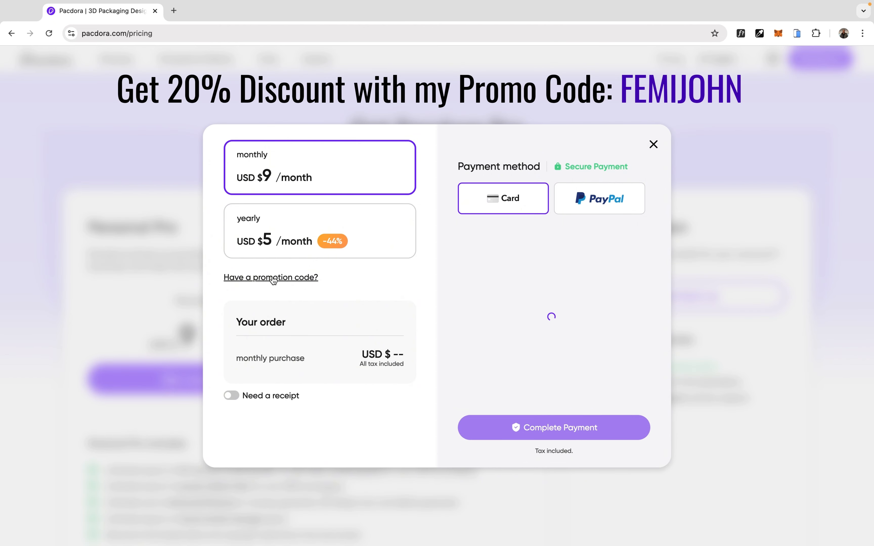
pyautogui.click(272, 279)
pyautogui.write('FEMIJOHN')
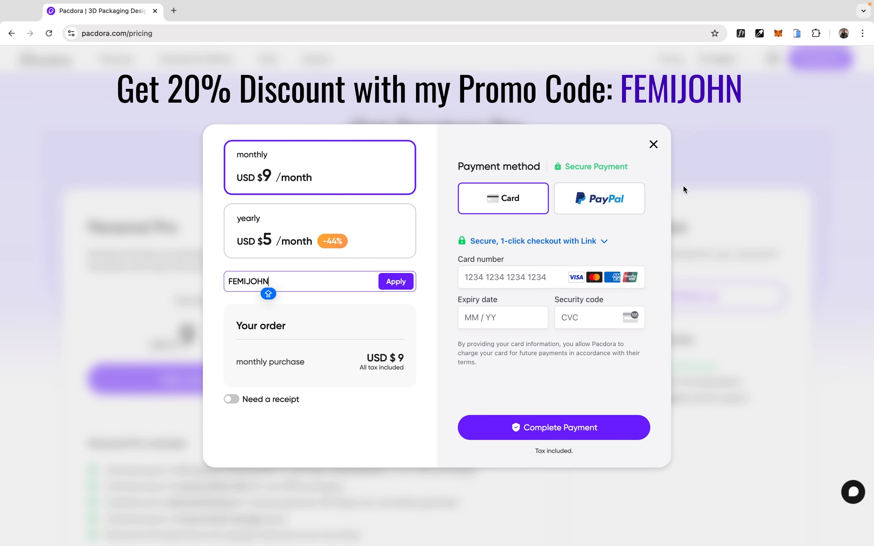
pyautogui.click(653, 144)
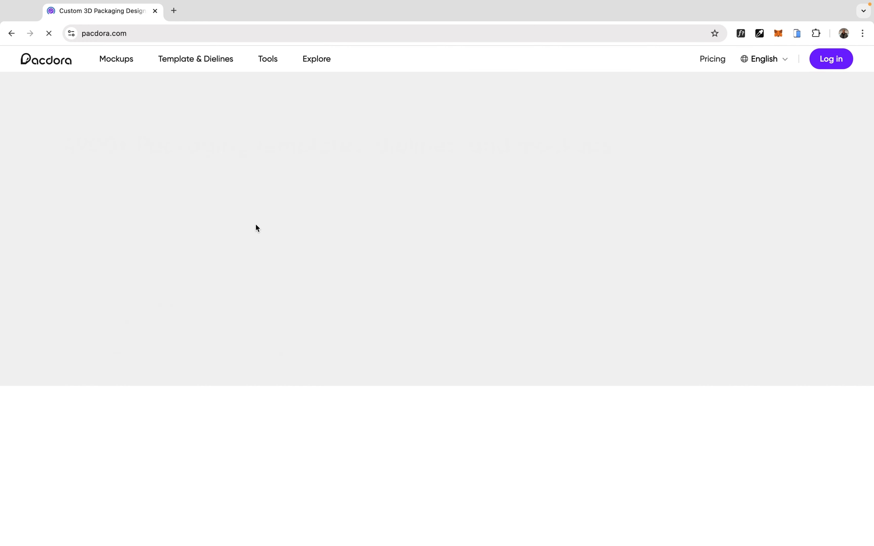
# Open the mockups generator from the homepage and look through the full mockup catalogue.
pyautogui.click(226, 236)
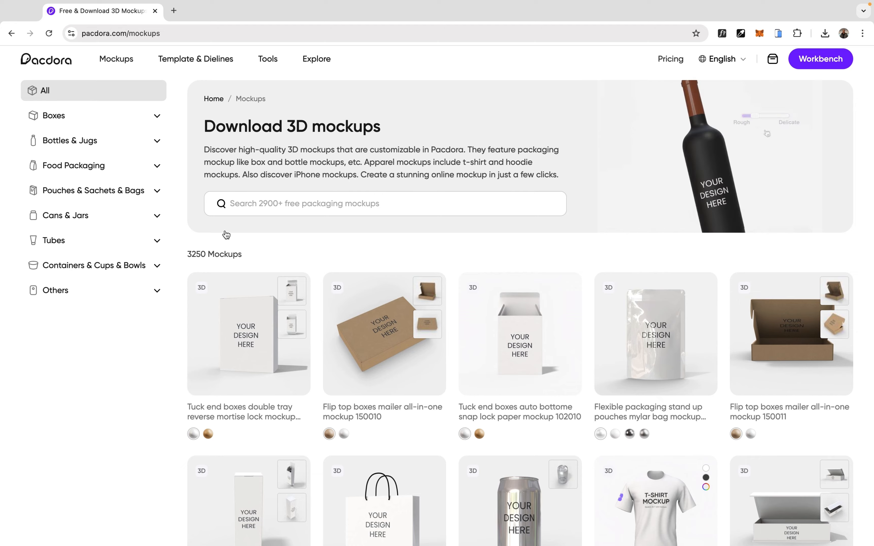
pyautogui.scroll(-15, 253, 274)
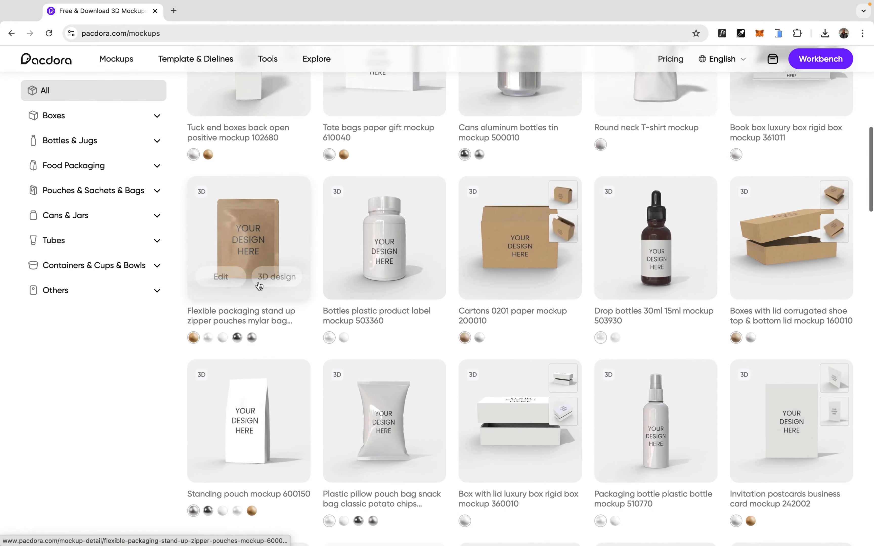
pyautogui.scroll(-5, 257, 286)
pyautogui.scroll(20, 258, 287)
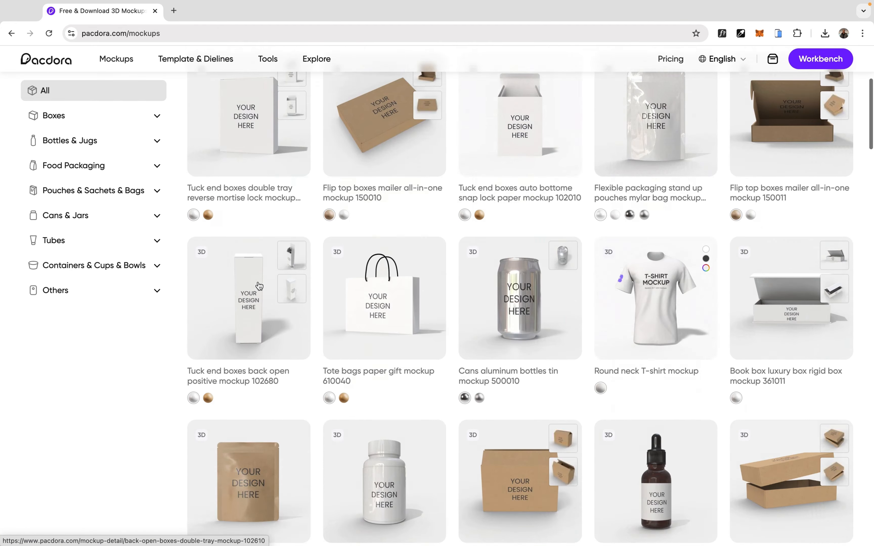
# Browse the Boxes, Bottles & Jugs and Food Packaging mockup categories.
pyautogui.click(113, 124)
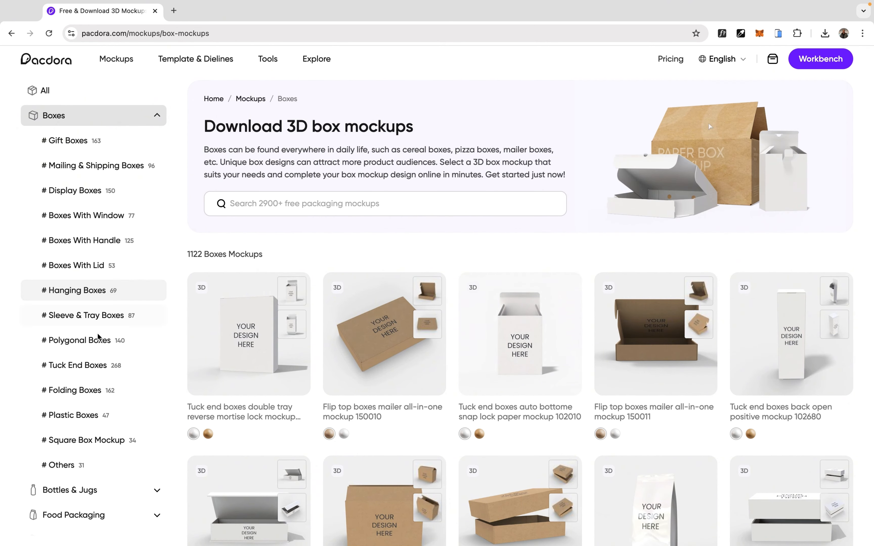
pyautogui.click(125, 116)
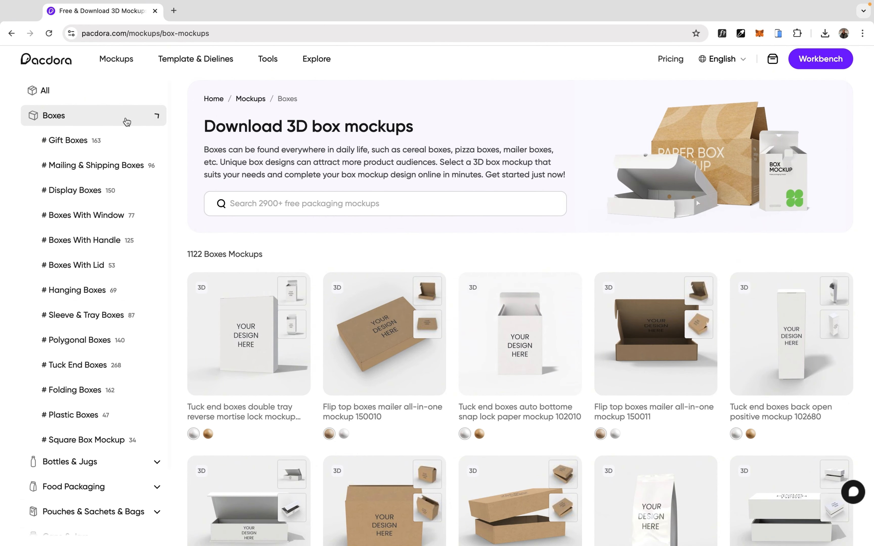
pyautogui.click(118, 146)
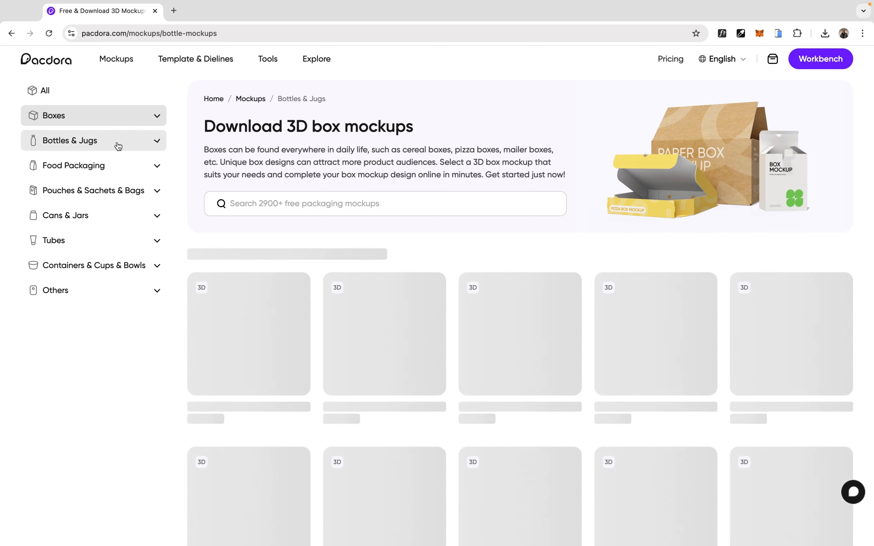
pyautogui.click(117, 144)
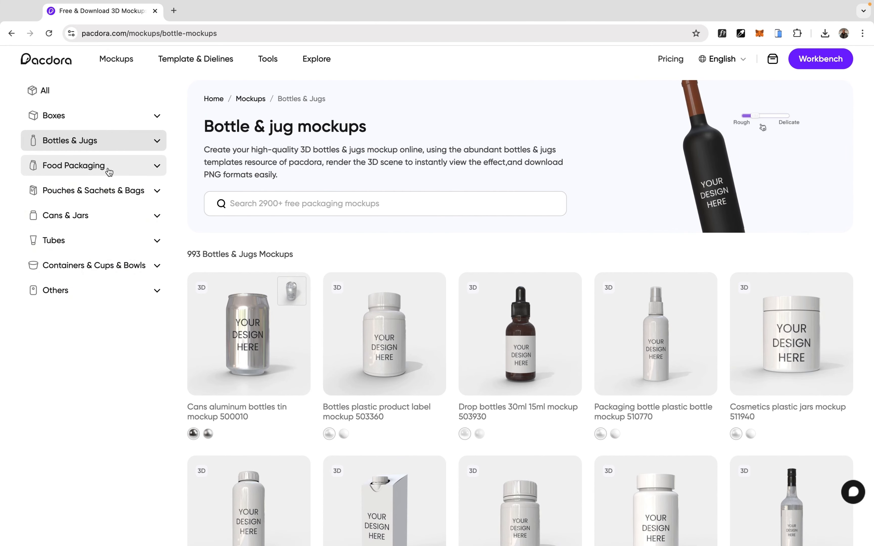
pyautogui.click(110, 167)
pyautogui.scroll(-8, 319, 377)
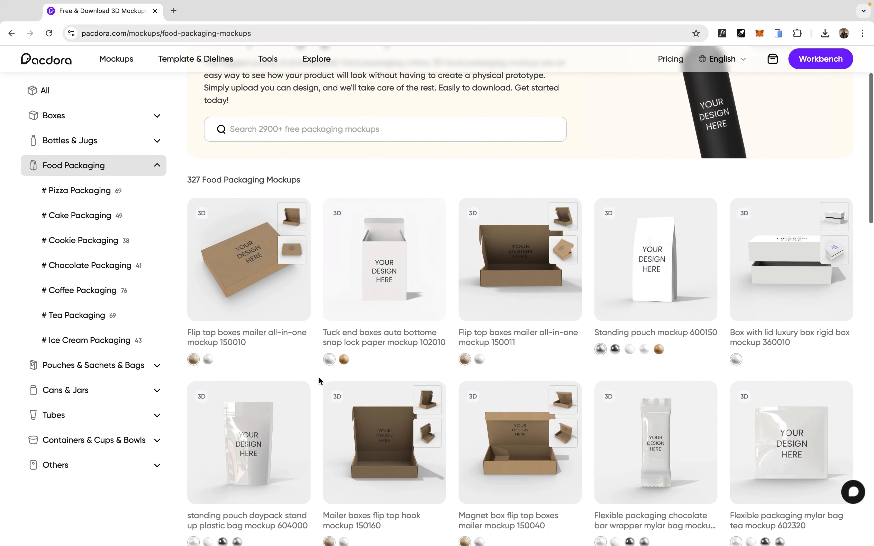
pyautogui.scroll(8, 319, 376)
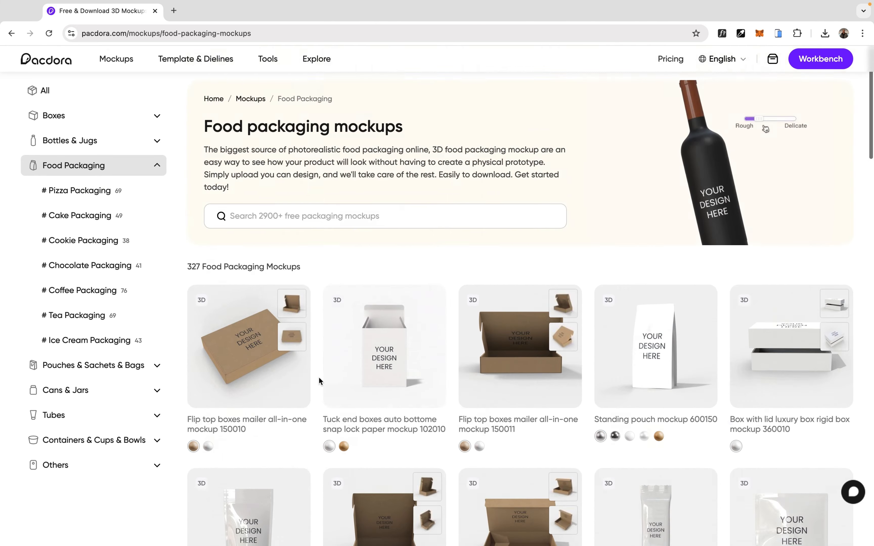
pyautogui.click(137, 168)
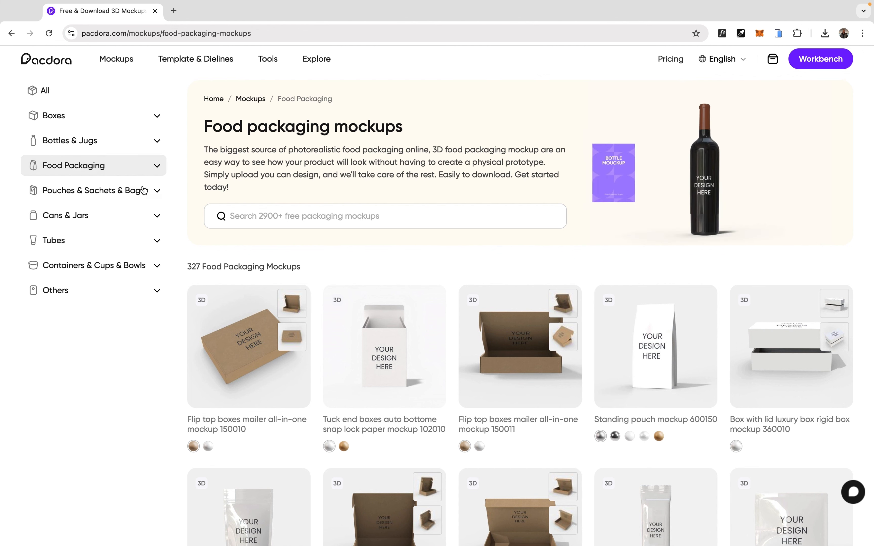
# Browse the Pouches & Sachets & Bags, Cans & Jars and Tubes mockup categories.
pyautogui.click(127, 200)
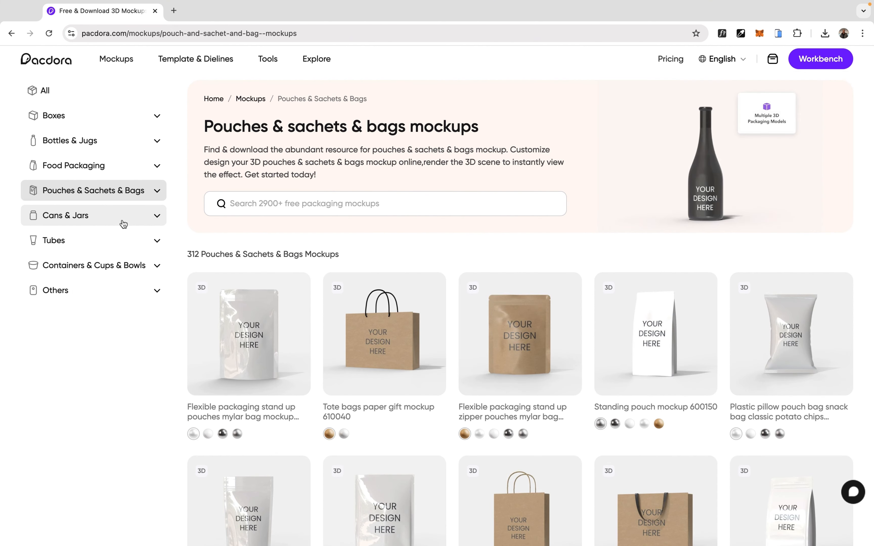
pyautogui.click(122, 221)
pyautogui.click(123, 222)
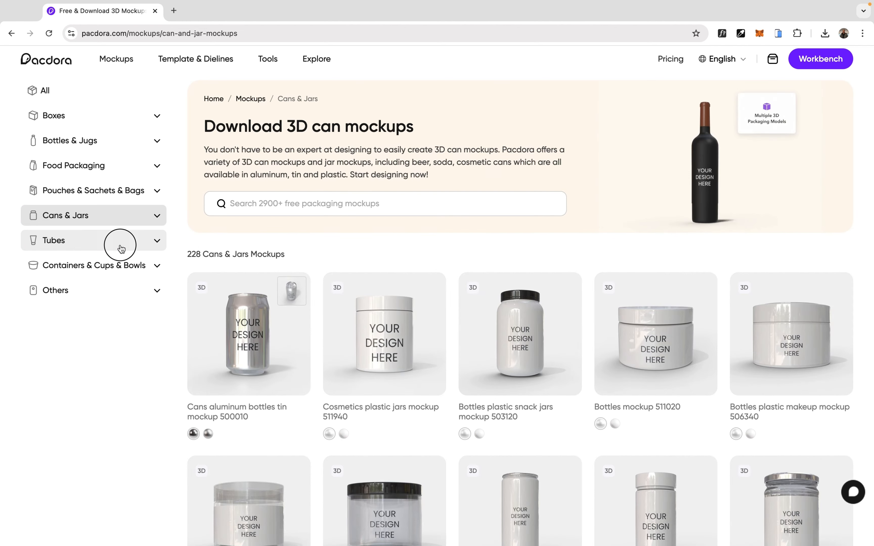
pyautogui.click(122, 244)
pyautogui.click(120, 246)
# Open the iPhone 15 mockup from the Others category, view its image upload workspace, and close the mockup.
pyautogui.click(109, 295)
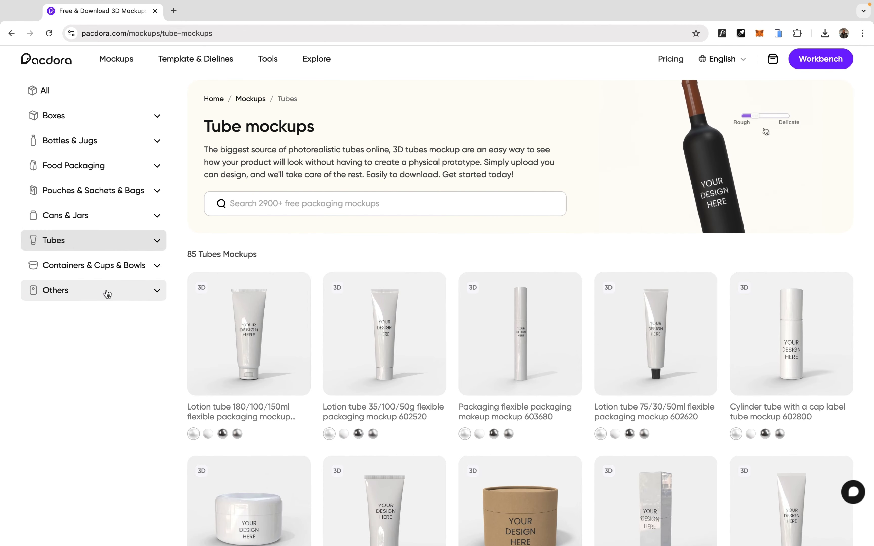
pyautogui.moveTo(339, 385)
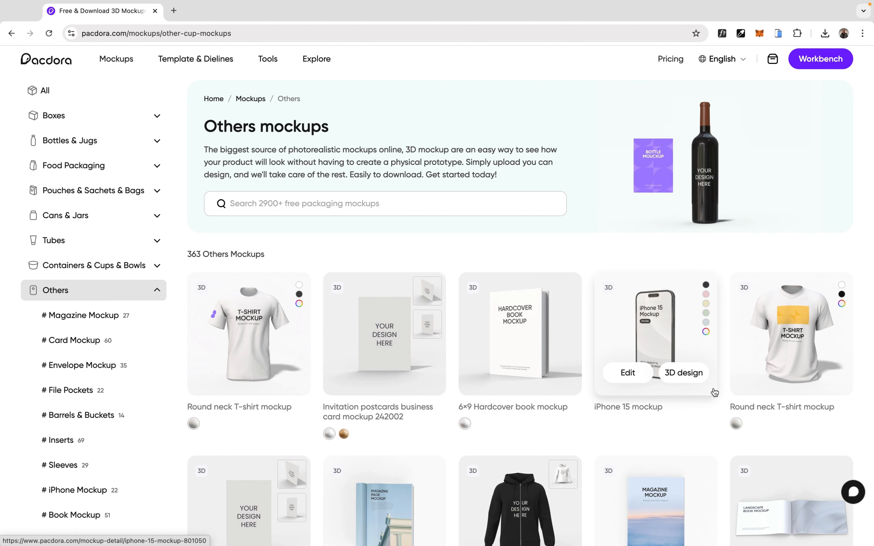
pyautogui.scroll(-3, 687, 380)
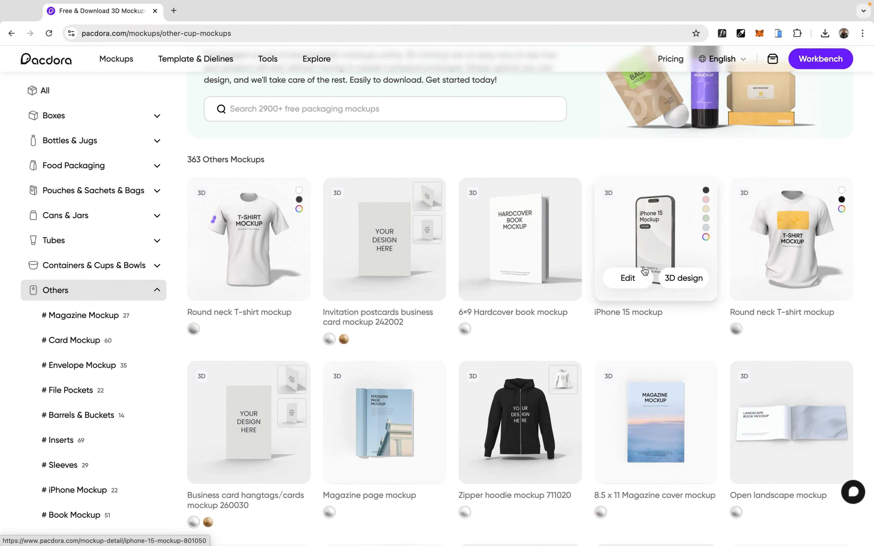
pyautogui.click(636, 278)
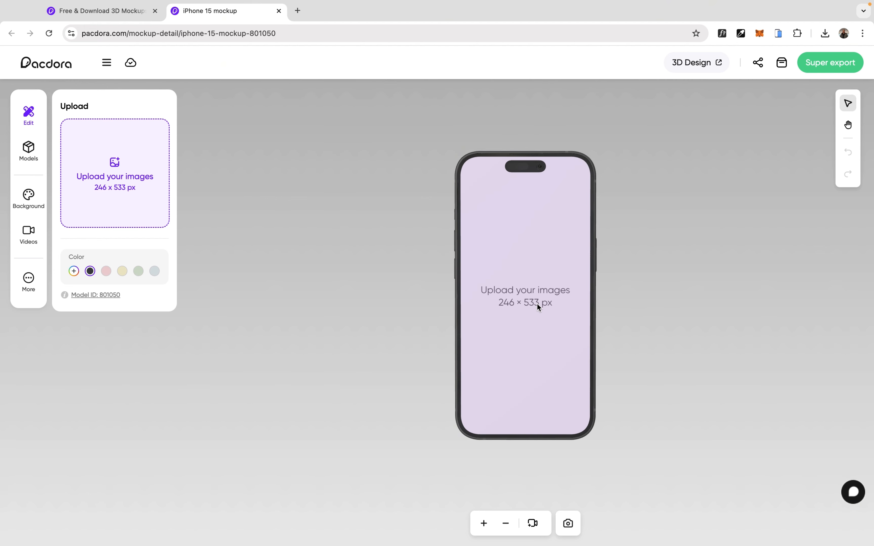
pyautogui.click(136, 177)
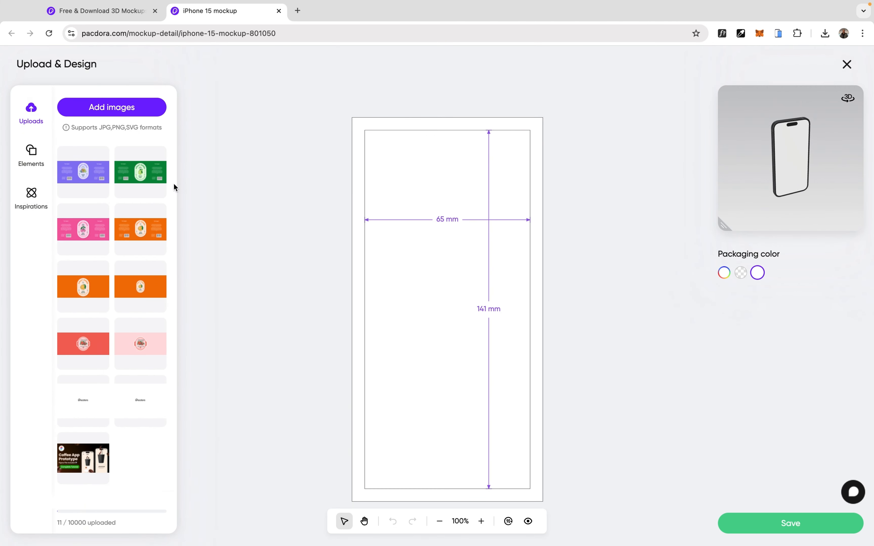
pyautogui.click(278, 10)
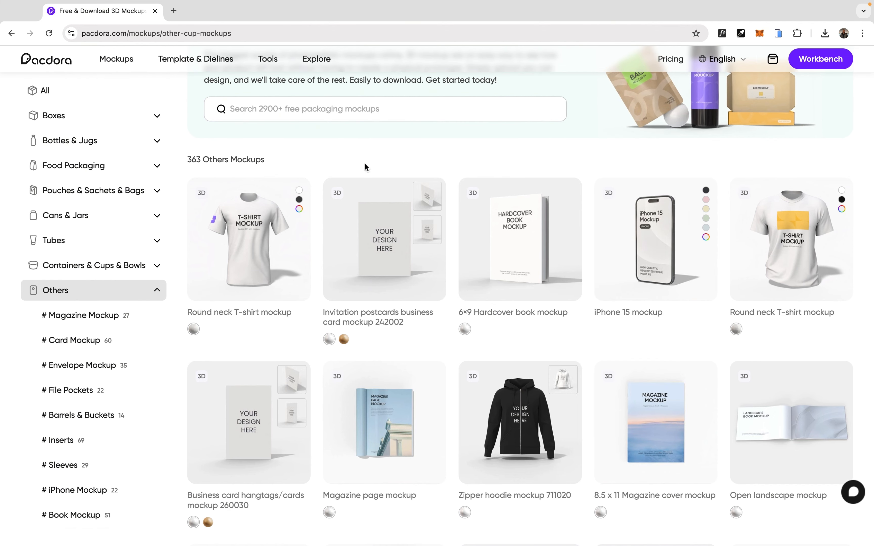
# Open the aluminum can mockup 500010 from the Cans & Jars category for editing and turn the can to face front.
pyautogui.hotkey('ctrl', 'Right')
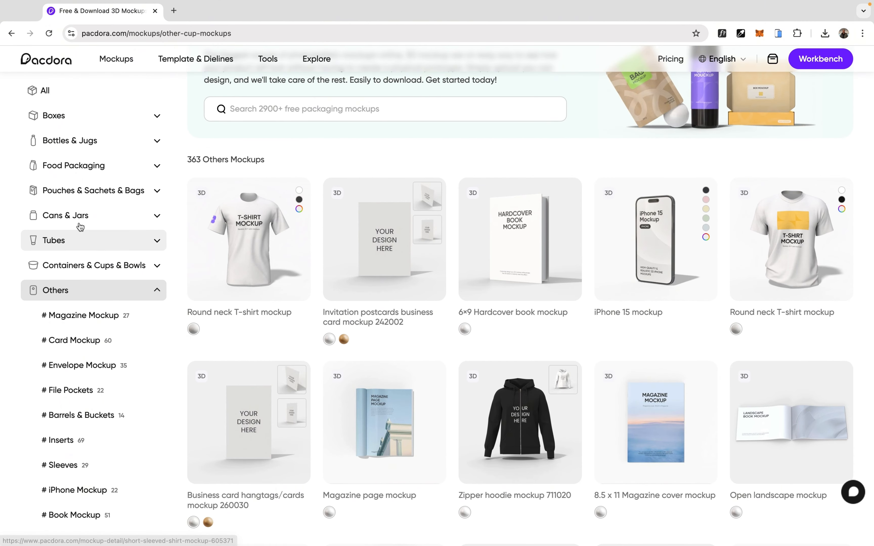
pyautogui.click(84, 218)
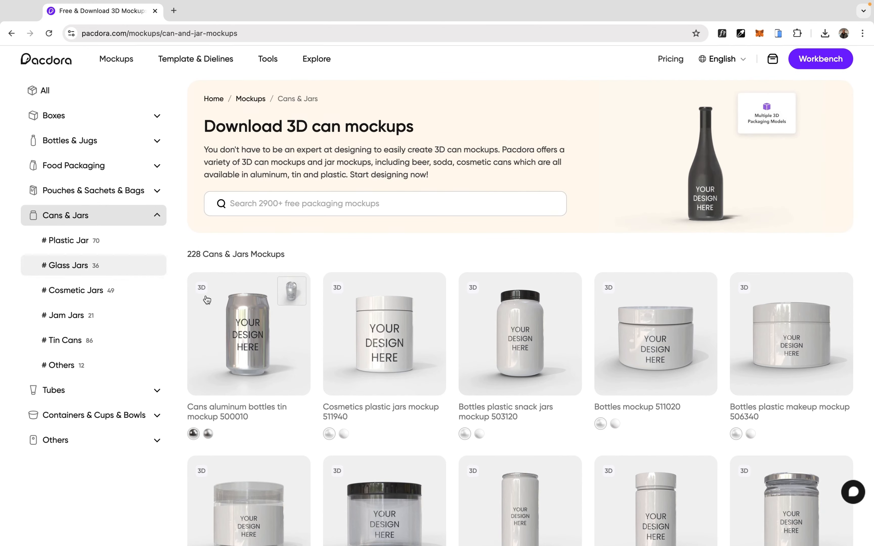
pyautogui.moveTo(245, 336)
pyautogui.scroll(-3, 246, 336)
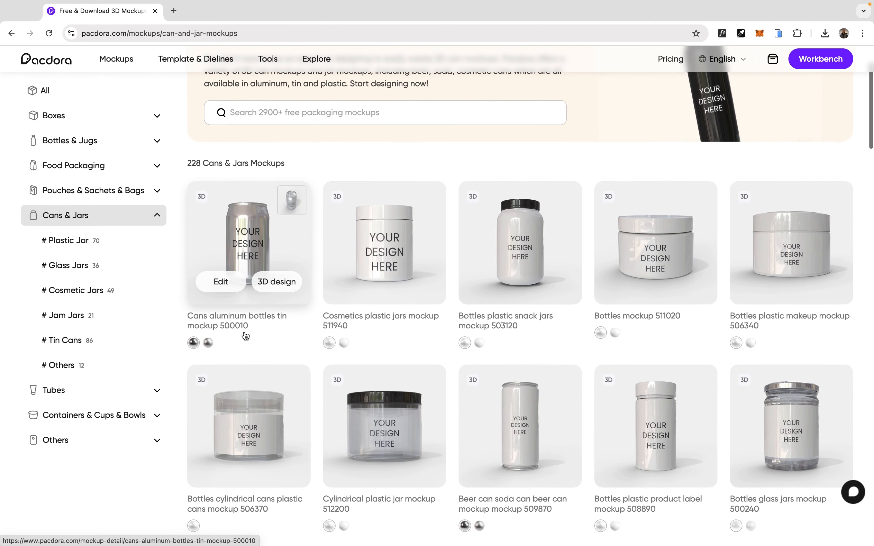
pyautogui.click(221, 281)
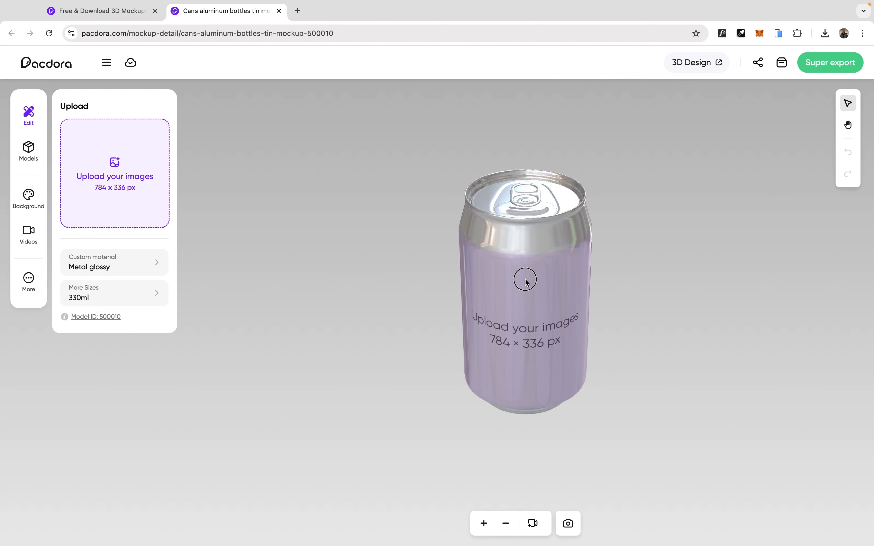
pyautogui.moveTo(488, 340); pyautogui.dragTo(508, 317)
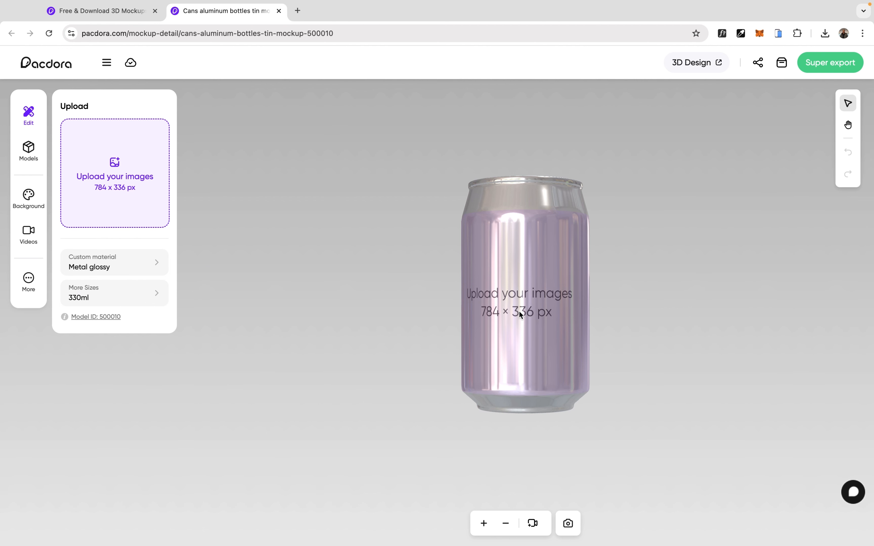
# Add the uploaded pink Fruit Cider Wild Cherry label to the can's dieline, covering the area below the dashed line.
pyautogui.click(119, 173)
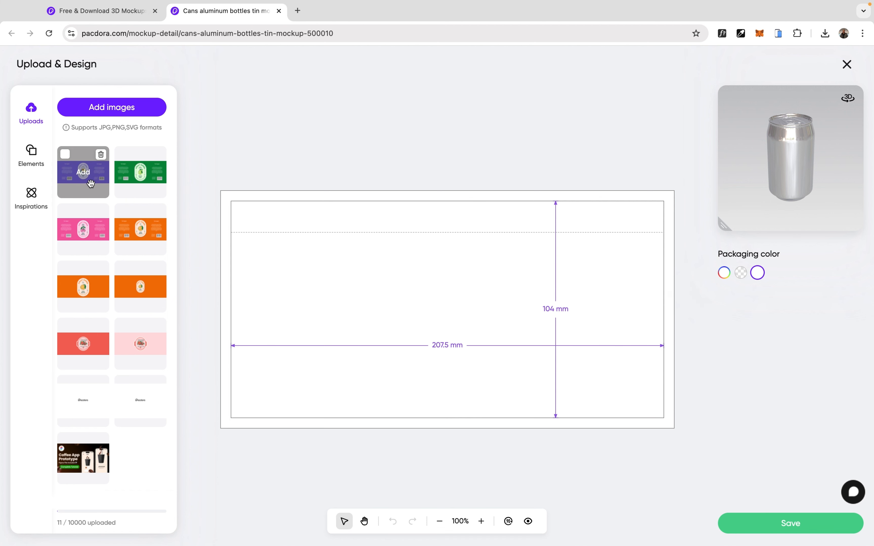
pyautogui.click(85, 231)
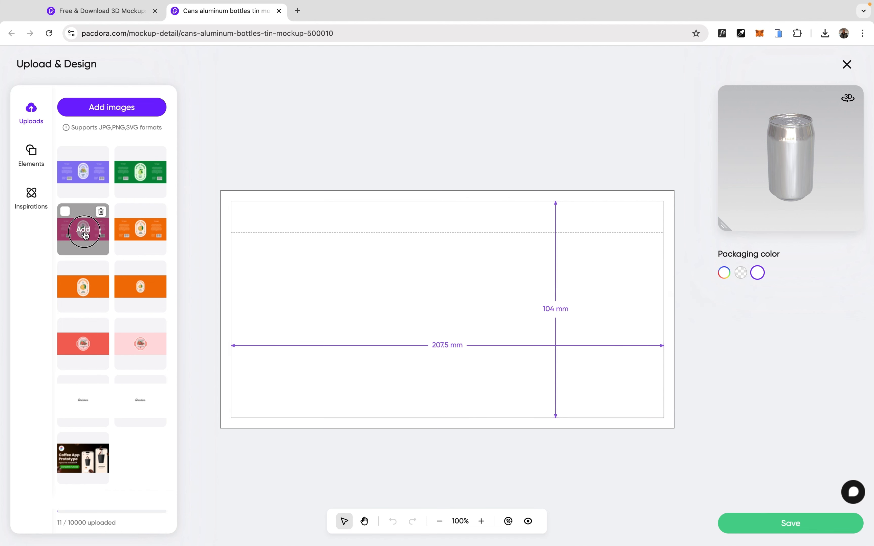
pyautogui.moveTo(454, 266); pyautogui.dragTo(454, 283)
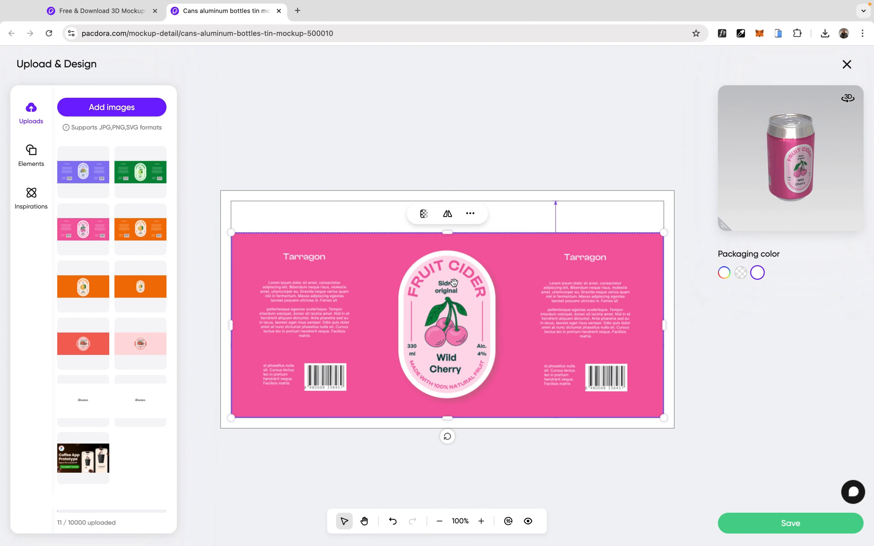
pyautogui.click(370, 227)
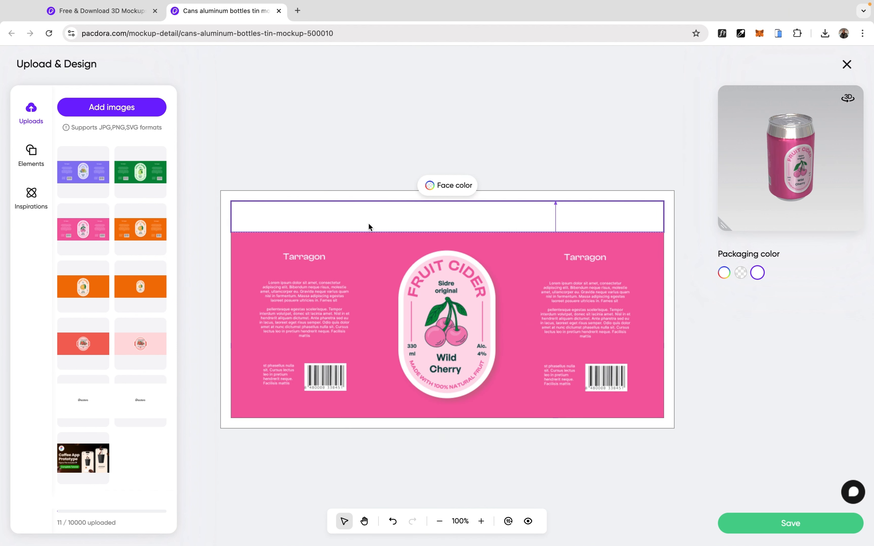
pyautogui.click(372, 270)
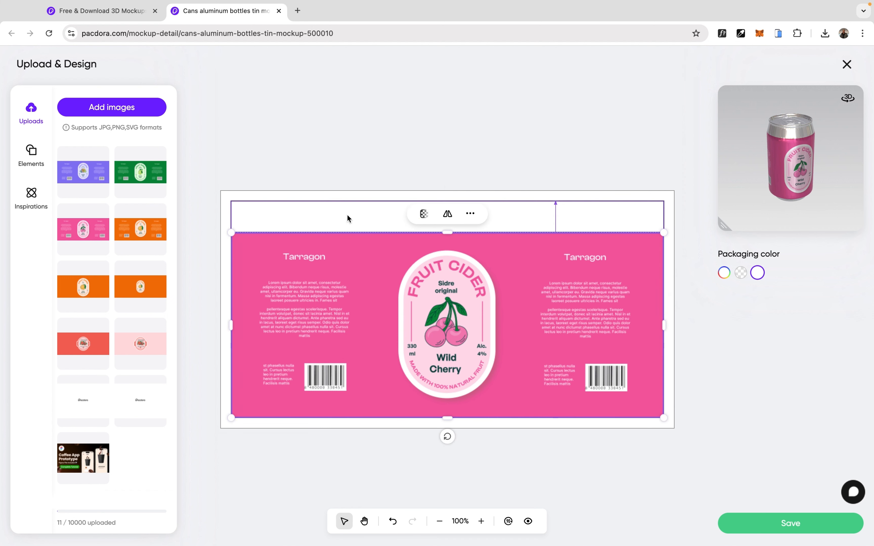
# Switch to Figma and copy the fill color F25CA3 of the pink Wild Cherry label frame on Page 1.
pyautogui.click(381, 229)
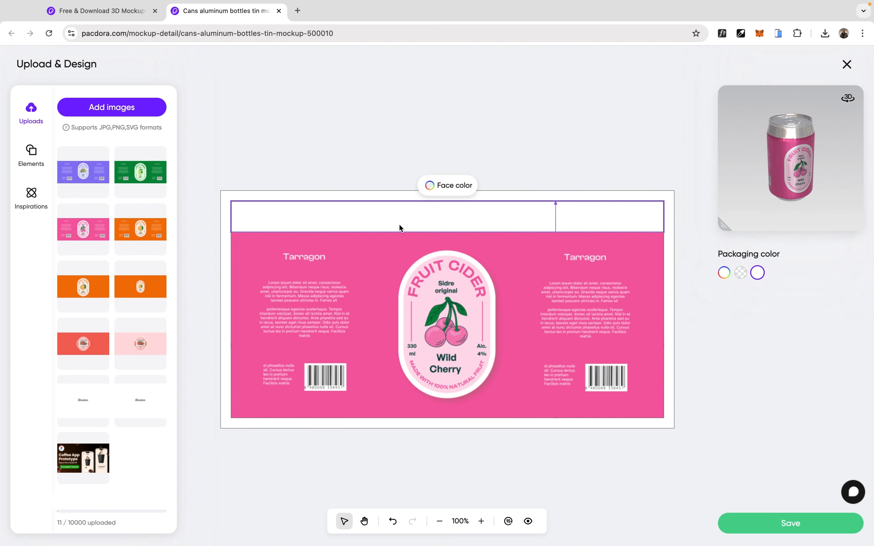
pyautogui.click(379, 280)
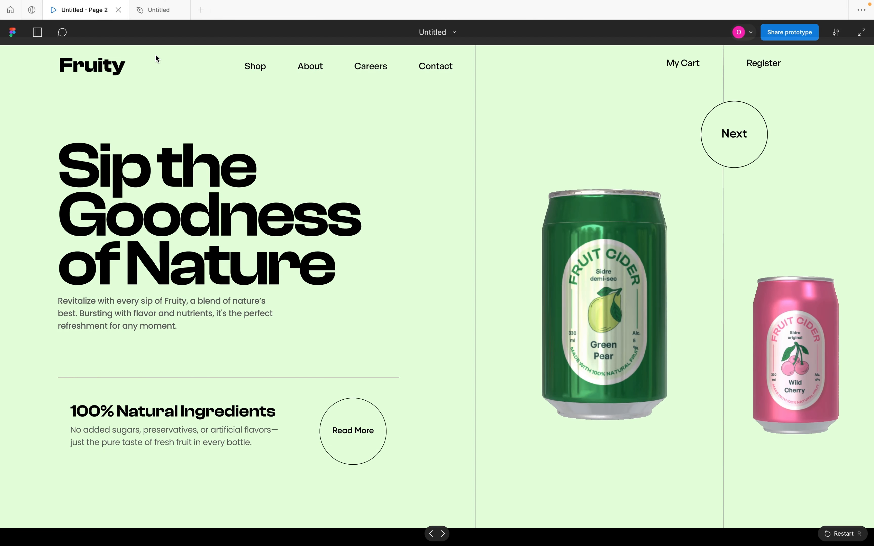
pyautogui.click(165, 10)
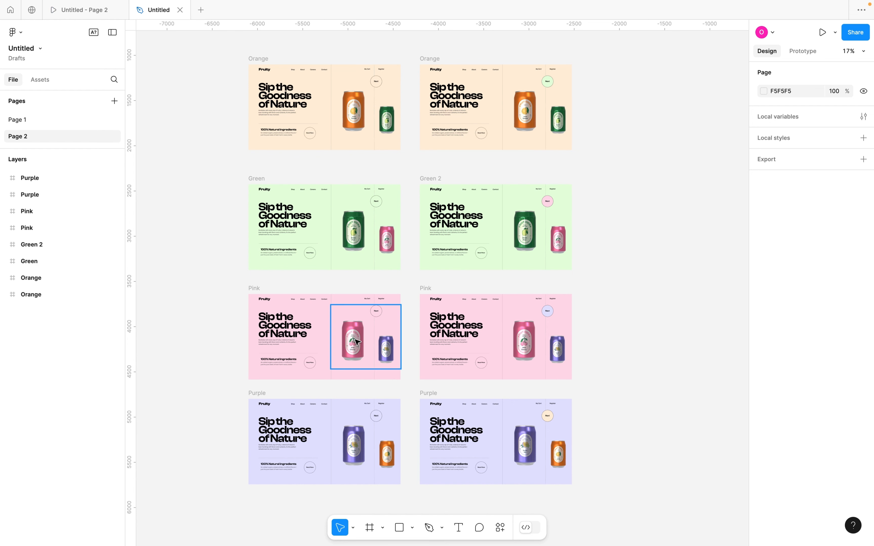
pyautogui.keyDown('ctrl'); pyautogui.scroll(-5, 347, 304); pyautogui.keyUp('ctrl')
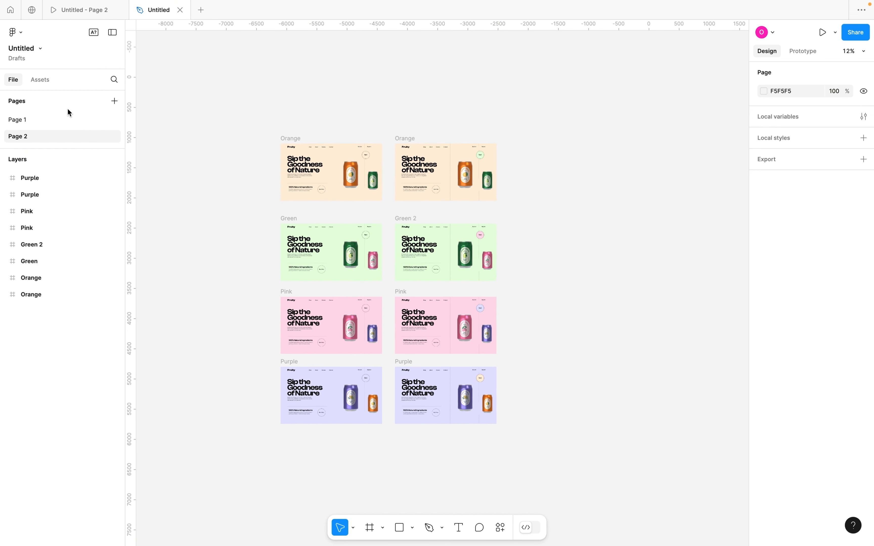
pyautogui.click(57, 123)
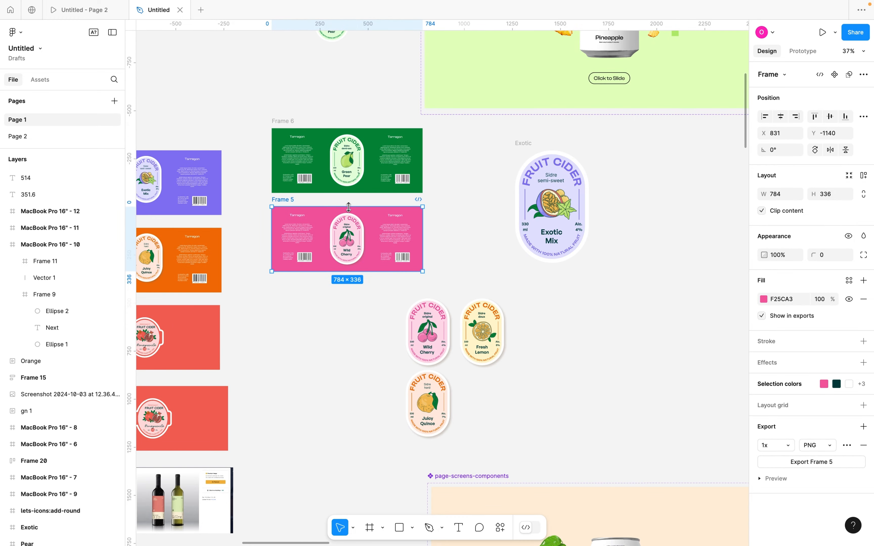
pyautogui.click(784, 300)
pyautogui.press('super+c')
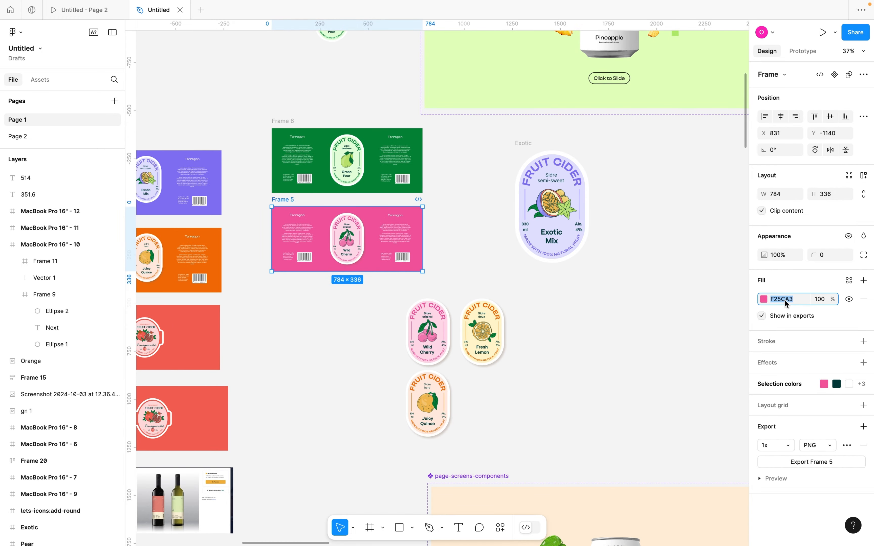
# Return to Pacdora, set the face color above the dashed line to the copied pink F25CA3, and save the design.
pyautogui.press('super+Tab')
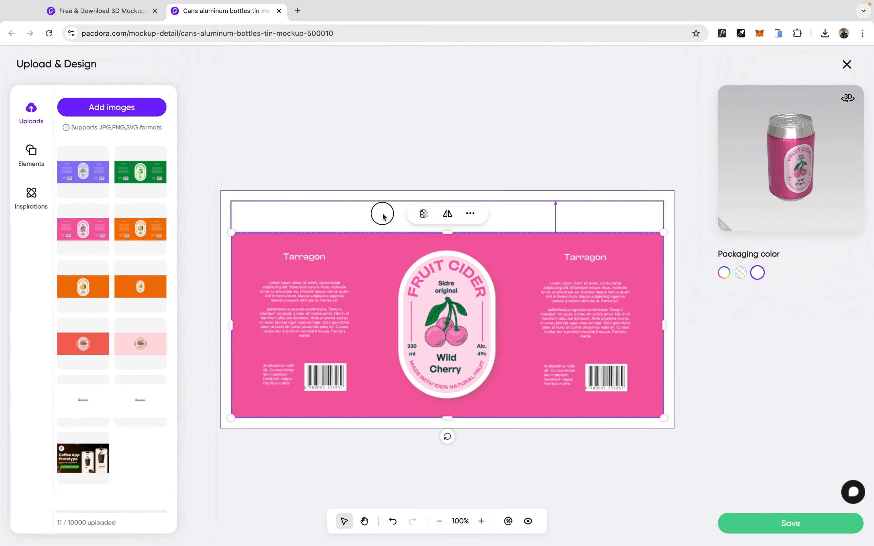
pyautogui.click(439, 188)
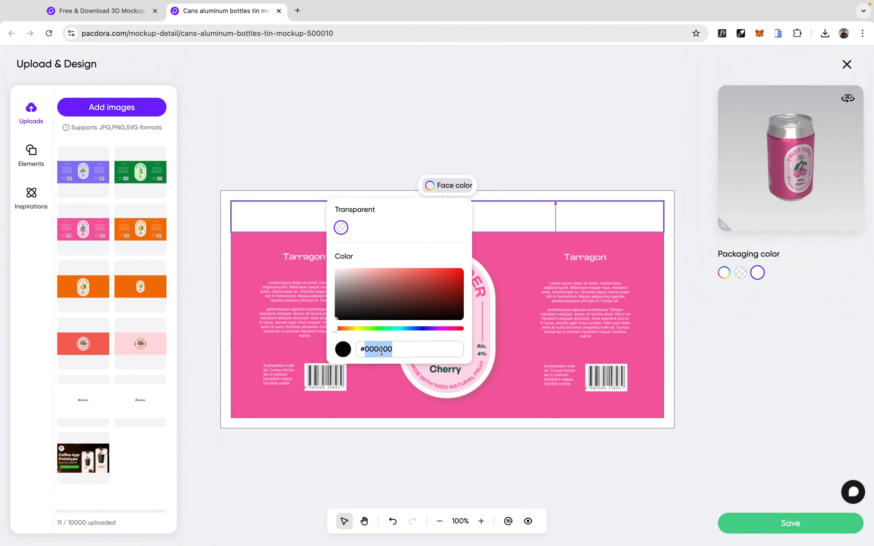
pyautogui.press('super+v')
pyautogui.press('Return')
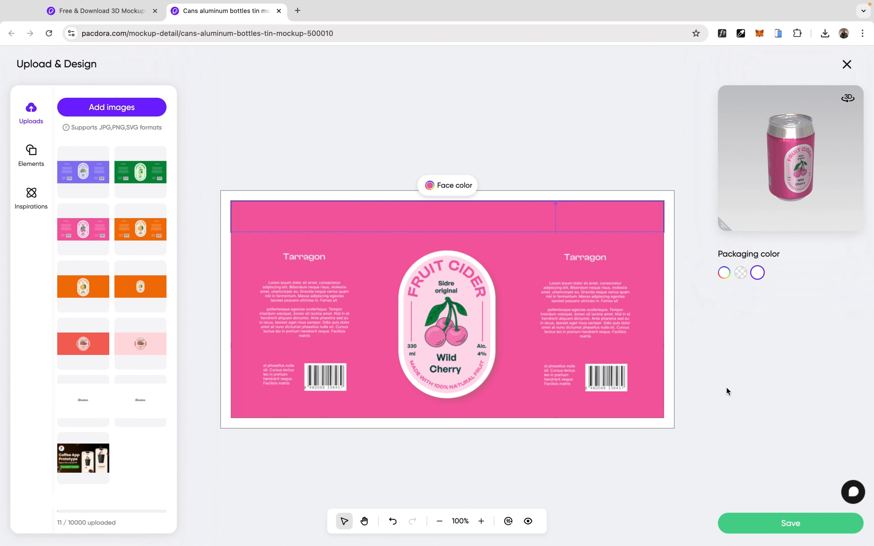
pyautogui.click(754, 521)
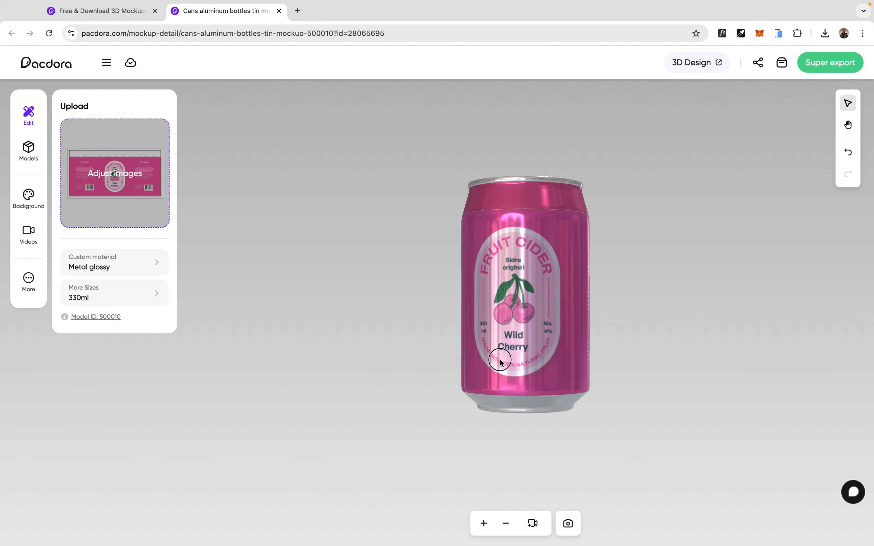
# Make the mockup background transparent and turn the can to an angled view from below with part of the front label showing.
pyautogui.moveTo(492, 363); pyautogui.dragTo(442, 313)
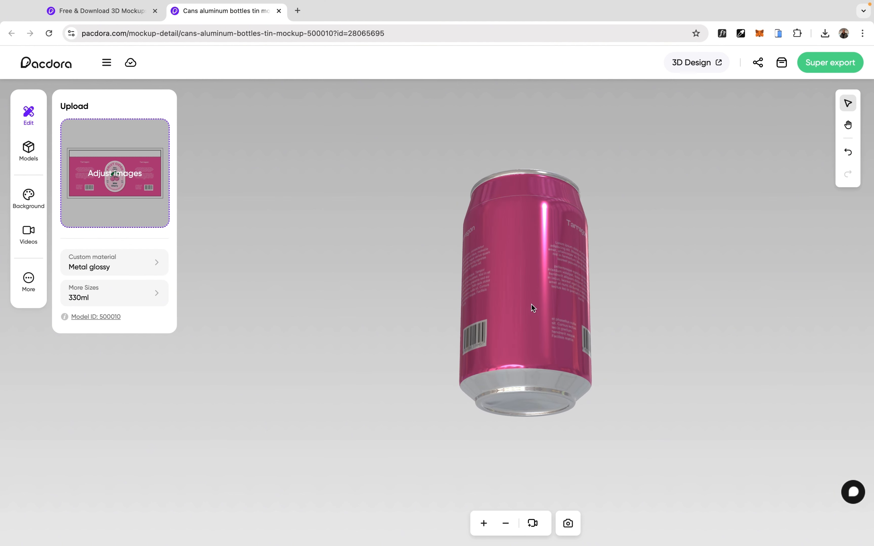
pyautogui.moveTo(535, 306); pyautogui.dragTo(454, 318)
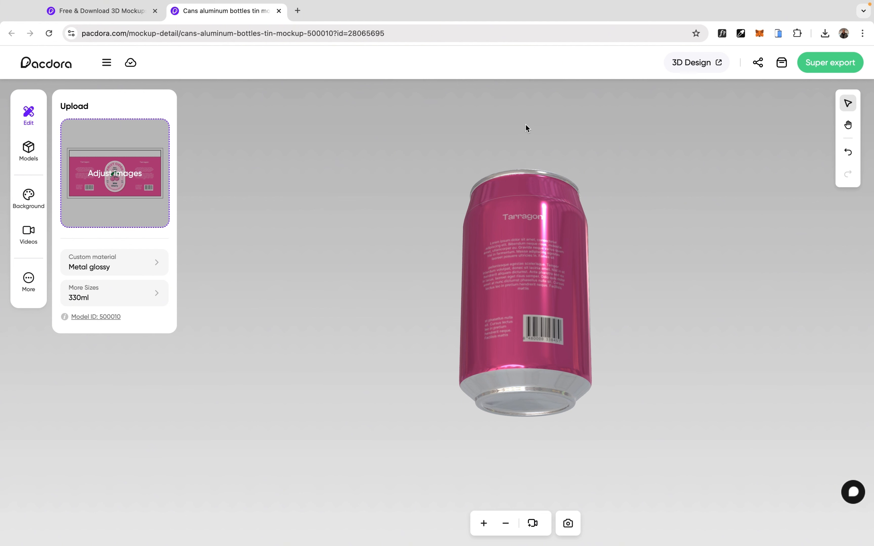
pyautogui.click(29, 204)
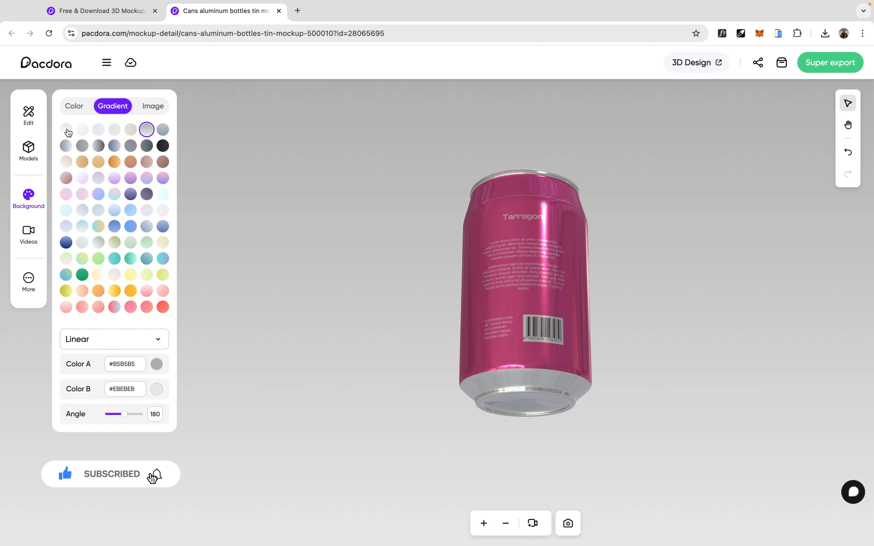
pyautogui.click(74, 107)
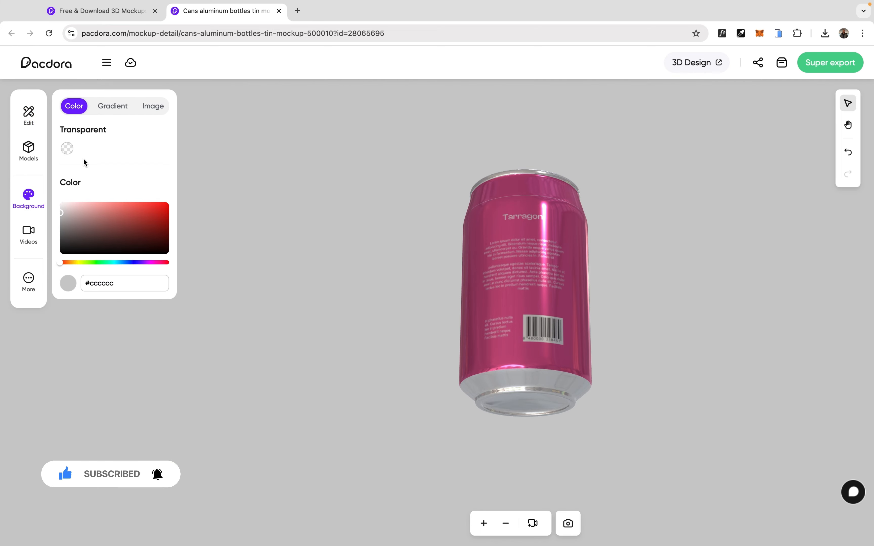
pyautogui.click(67, 149)
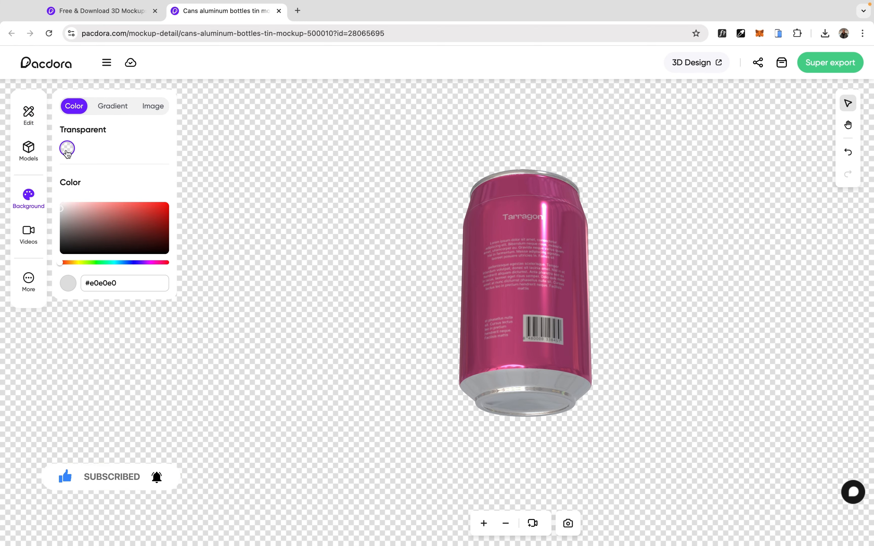
pyautogui.moveTo(510, 308); pyautogui.dragTo(664, 311)
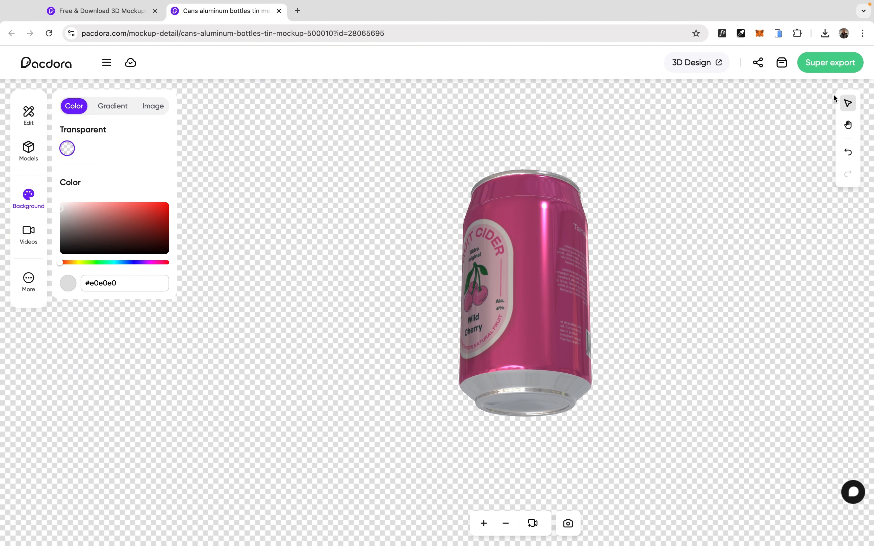
# Open the export options and examine the mockup image formats and the dieline file settings.
pyautogui.click(827, 64)
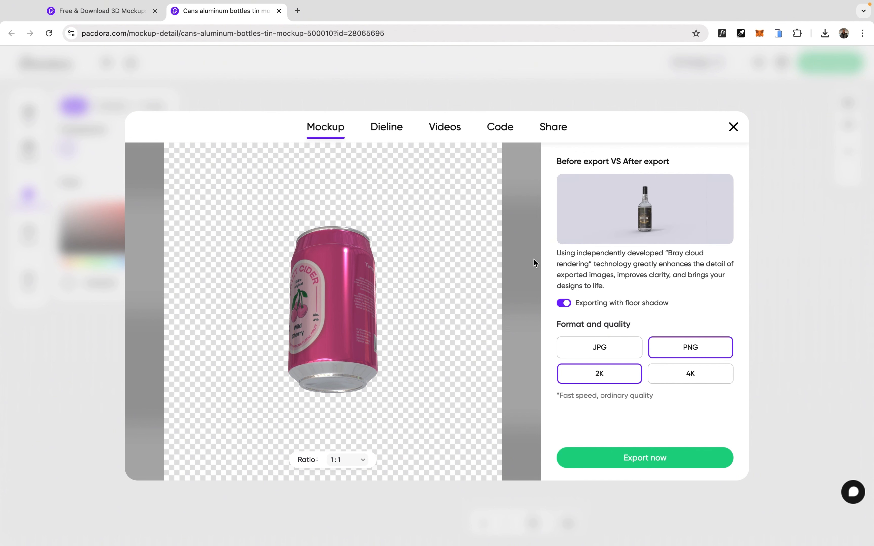
pyautogui.click(601, 355)
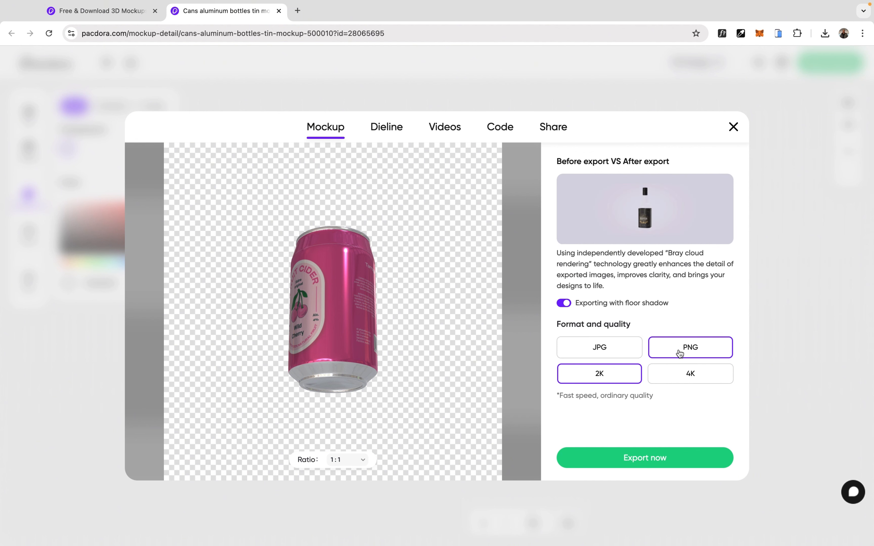
pyautogui.click(392, 134)
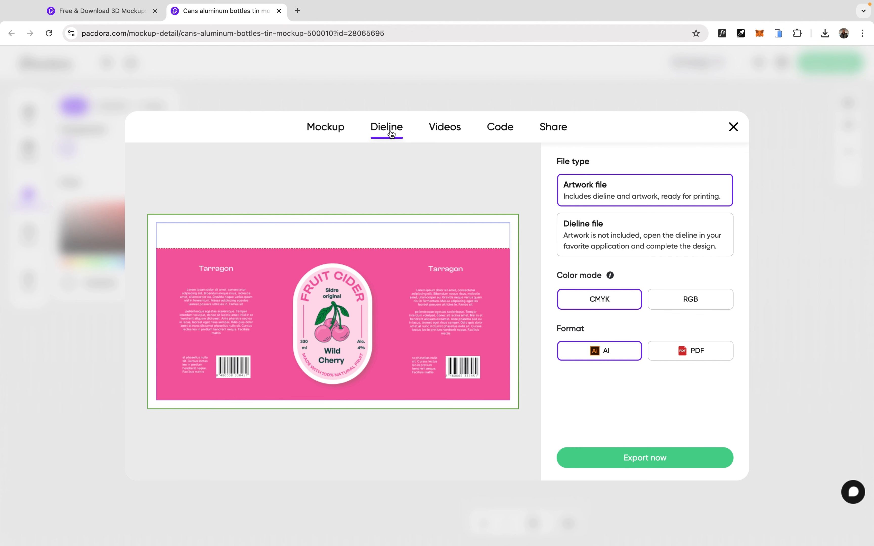
# Preview the video styles, export the can as a MOV with the first 4-second style, and open the export task list.
pyautogui.click(445, 130)
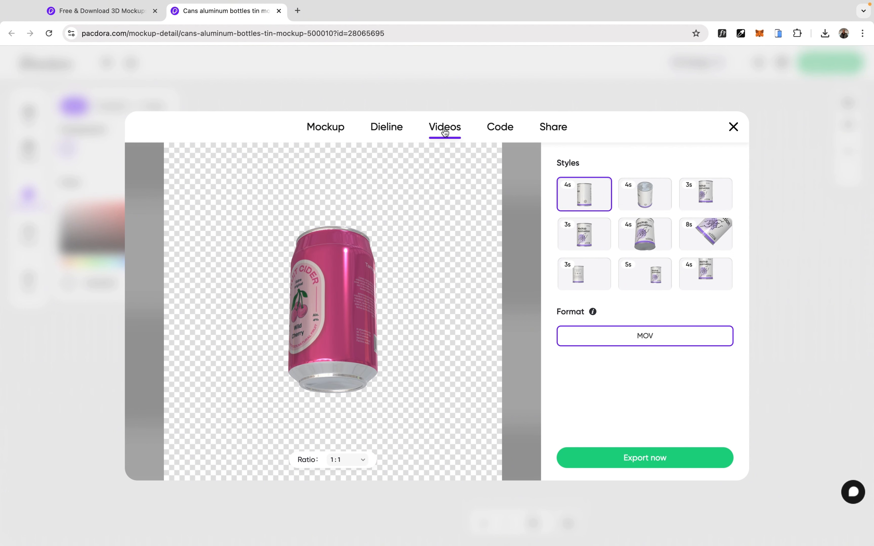
pyautogui.click(644, 194)
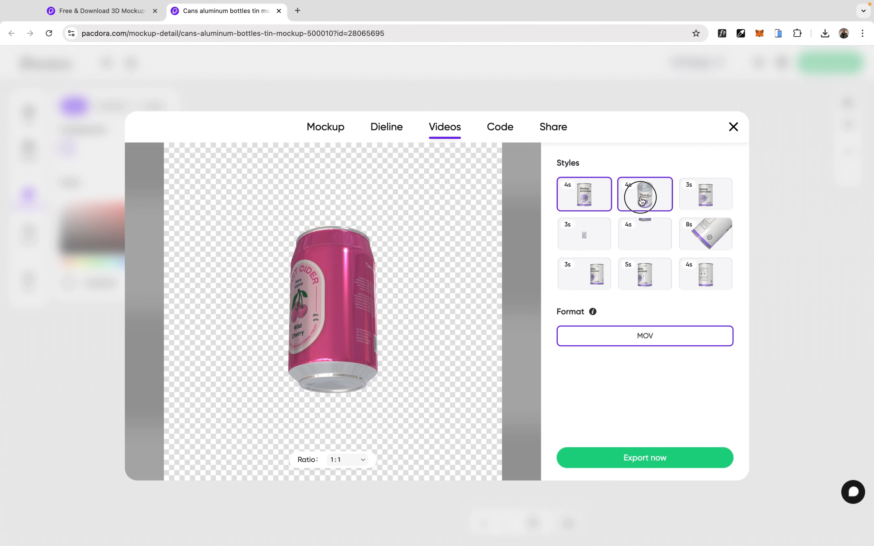
pyautogui.click(702, 203)
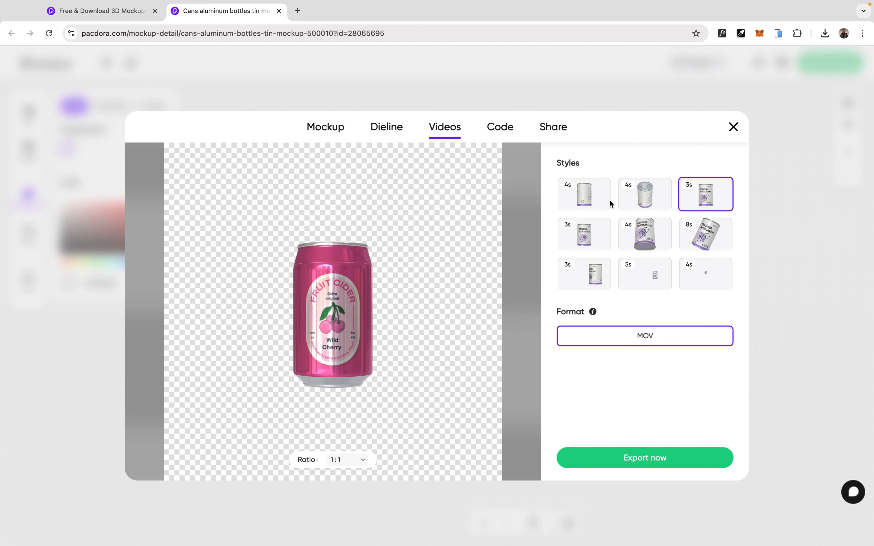
pyautogui.click(589, 198)
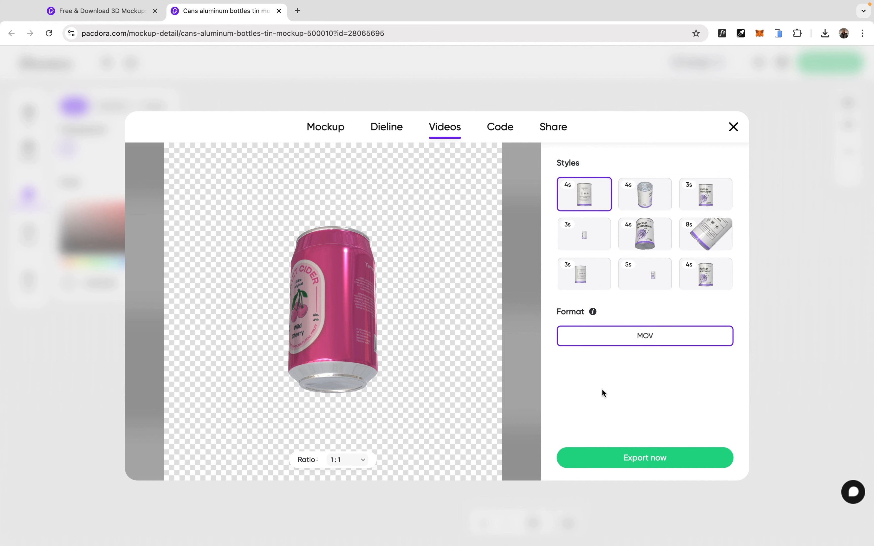
pyautogui.click(616, 458)
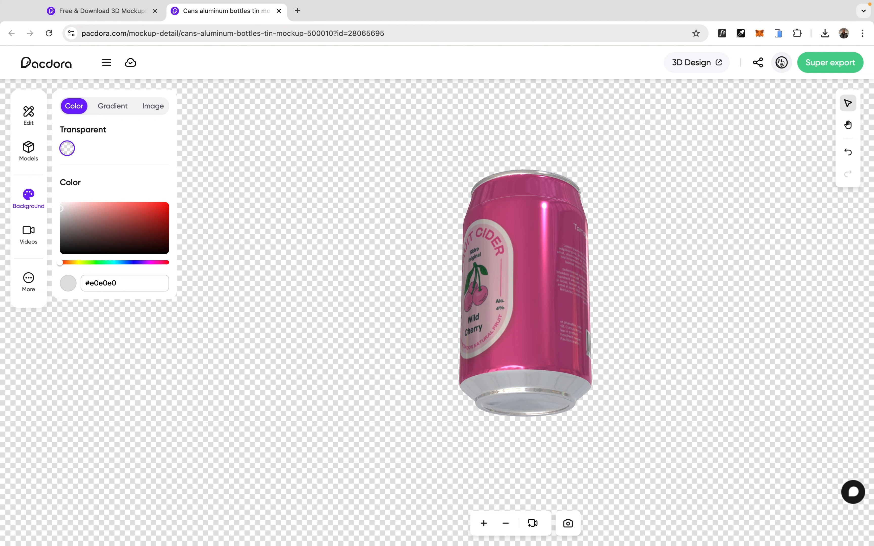
pyautogui.click(782, 62)
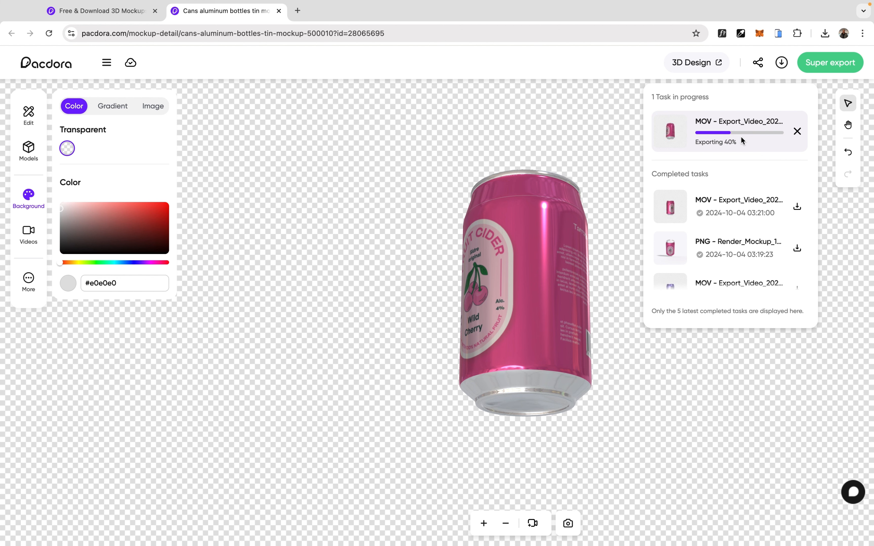
# Browse further down the Cans & Jars mockup catalog in the other browser tab.
pyautogui.click(119, 12)
pyautogui.scroll(-10, 370, 336)
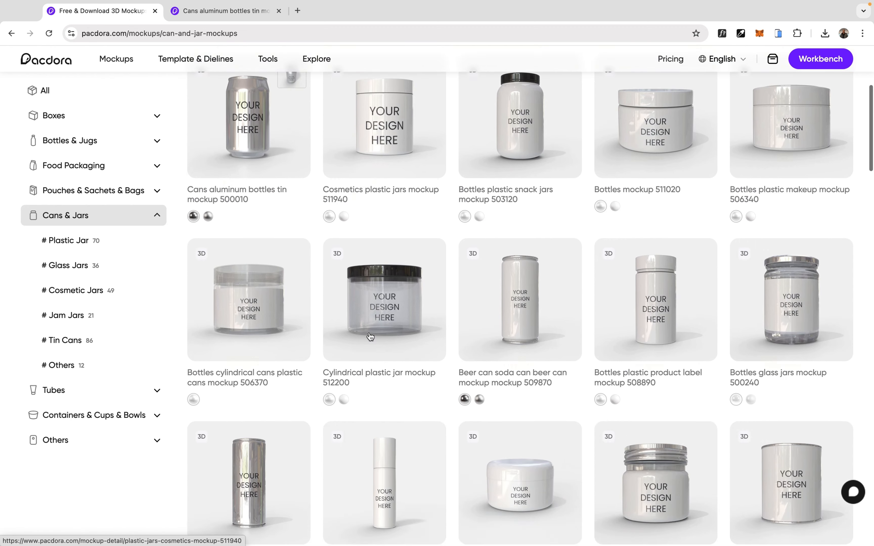
pyautogui.scroll(-6, 371, 336)
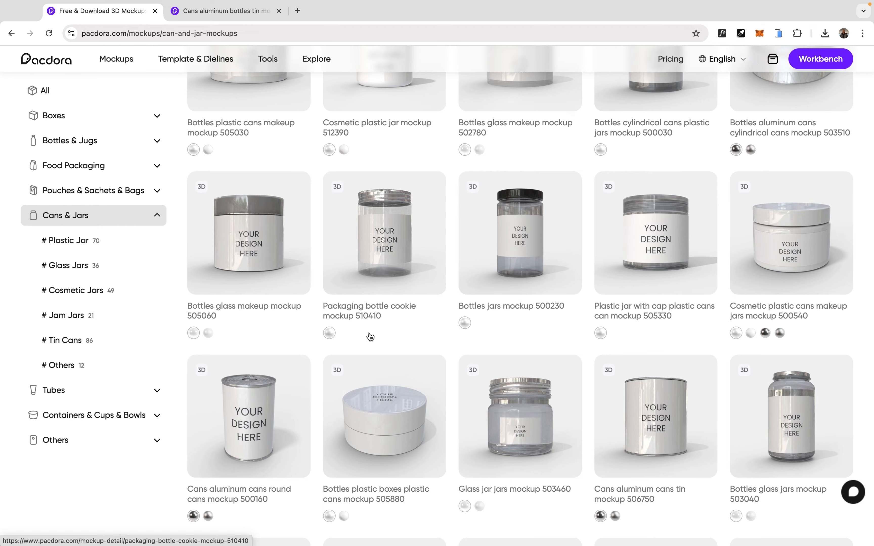
pyautogui.scroll(-1, 370, 336)
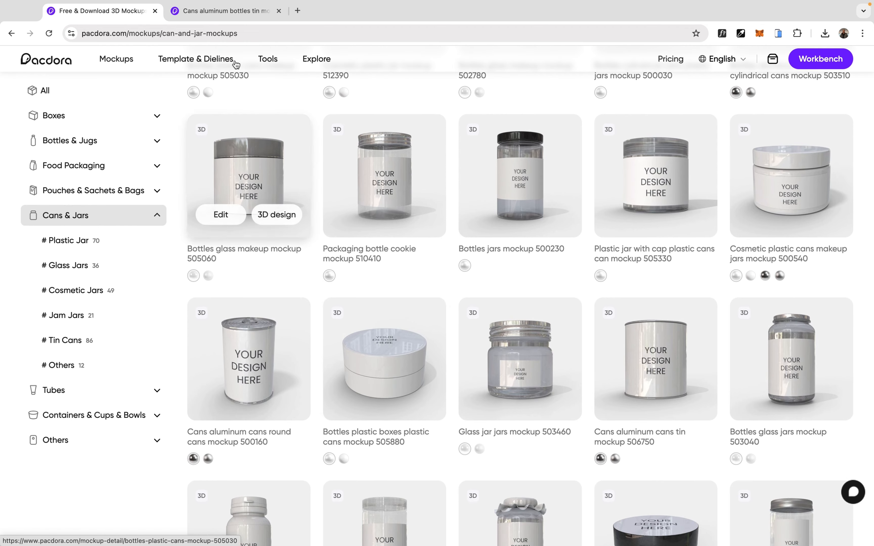
# Save the exported video to the Desktop as Export_Video_2024-10-04 and play it in QuickTime Player.
pyautogui.click(223, 11)
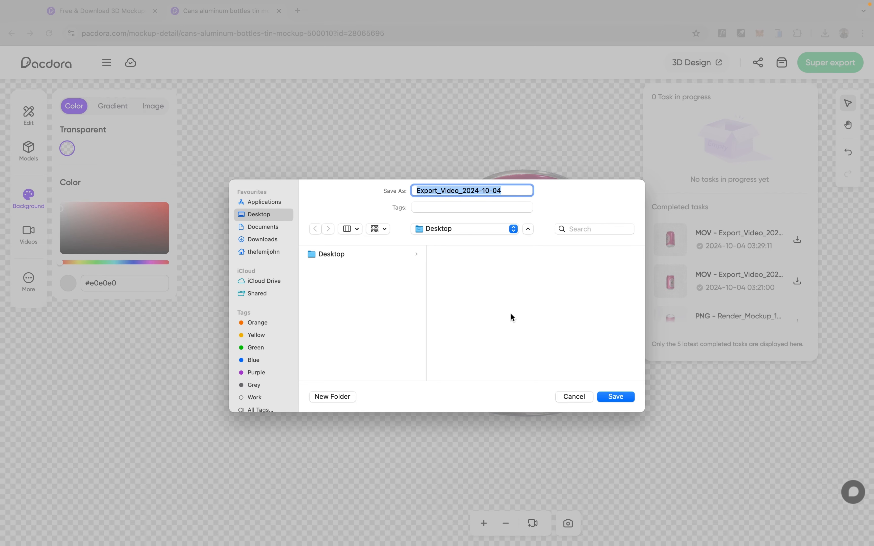
pyautogui.click(625, 397)
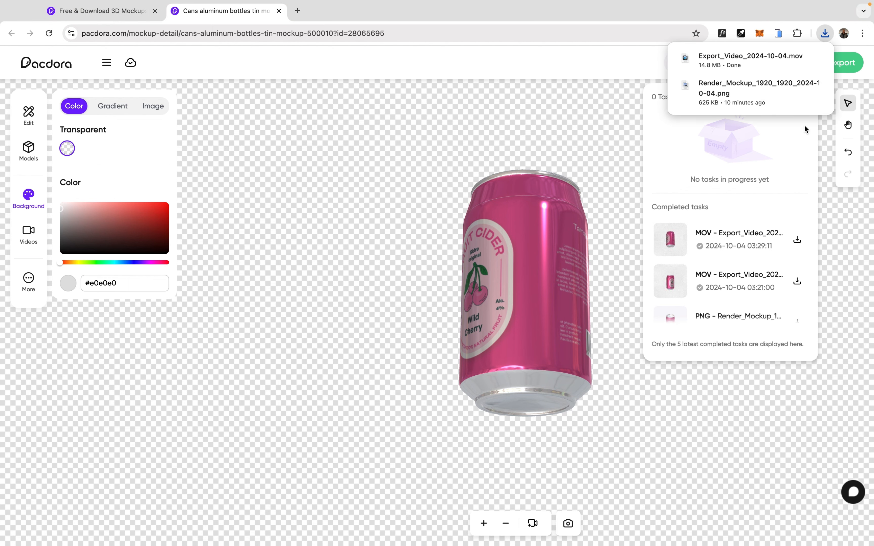
pyautogui.hotkey('ctrl', 'Left')
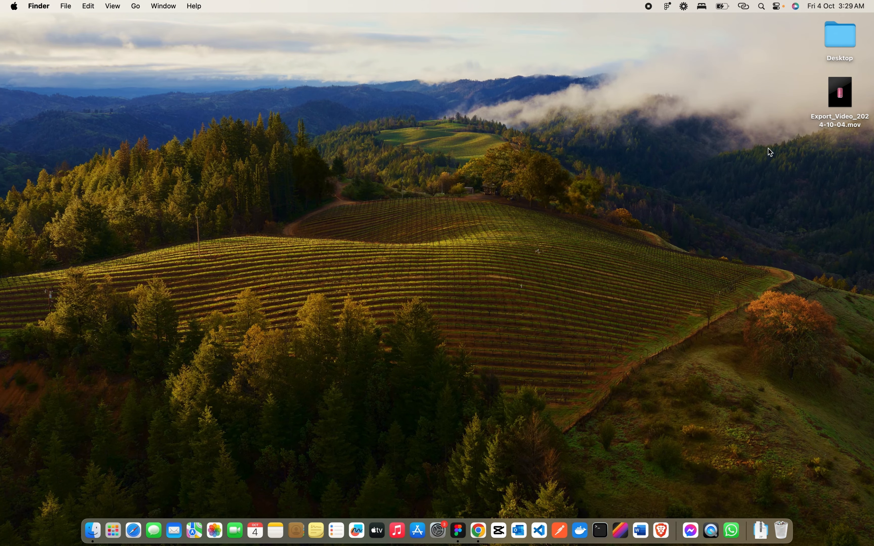
pyautogui.doubleClick(841, 121)
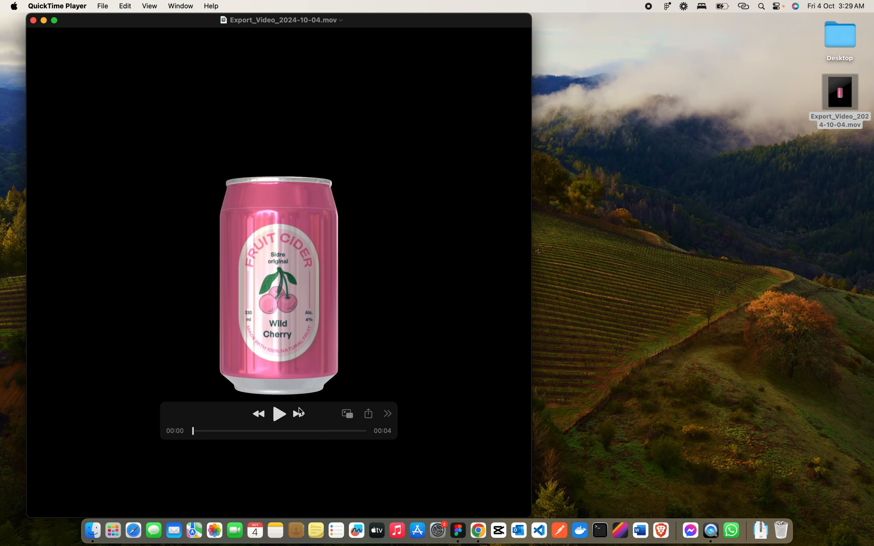
pyautogui.click(280, 415)
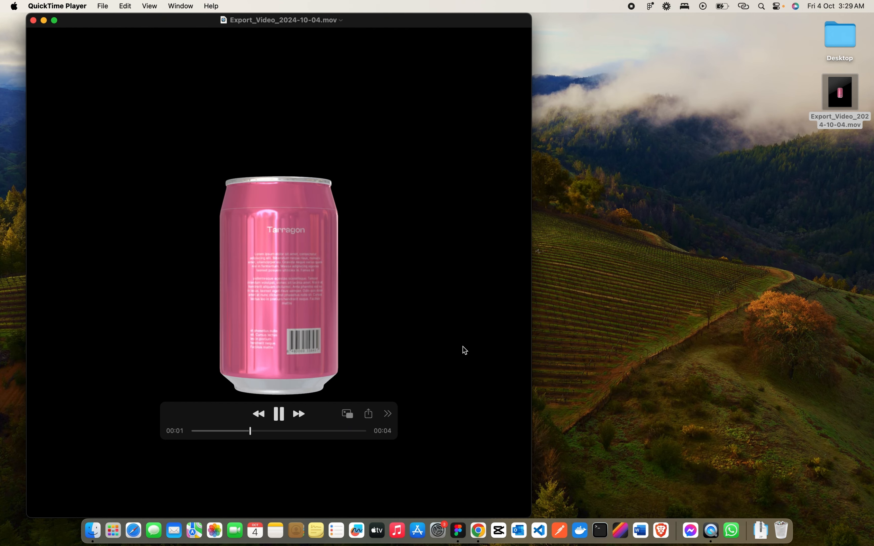
pyautogui.press('super+q')
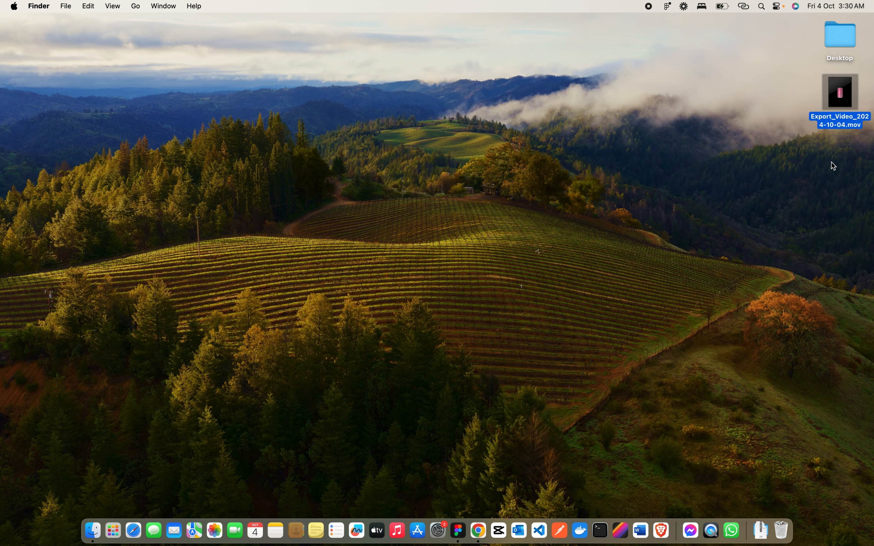
# Switch to Figma and try to place Export_Video_2024-10-04.mov from the desktop onto the design canvas.
pyautogui.click(463, 531)
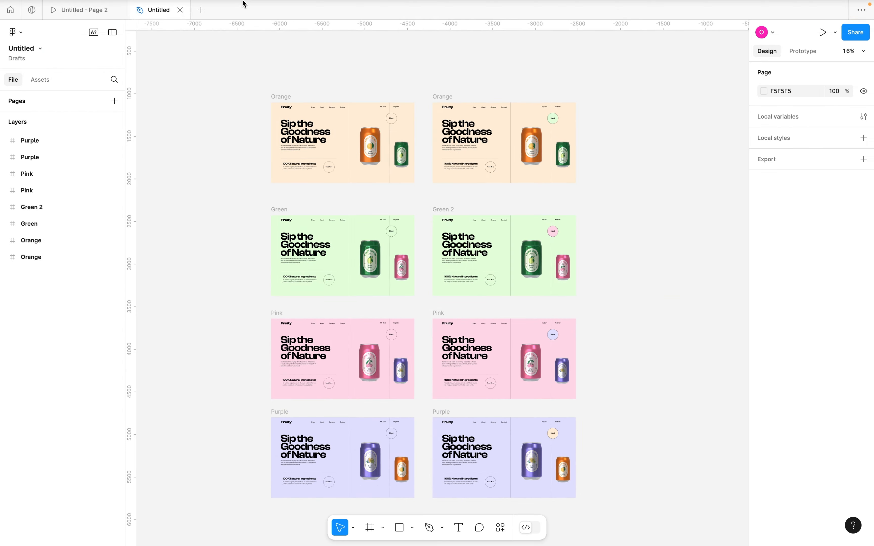
pyautogui.click(31, 16)
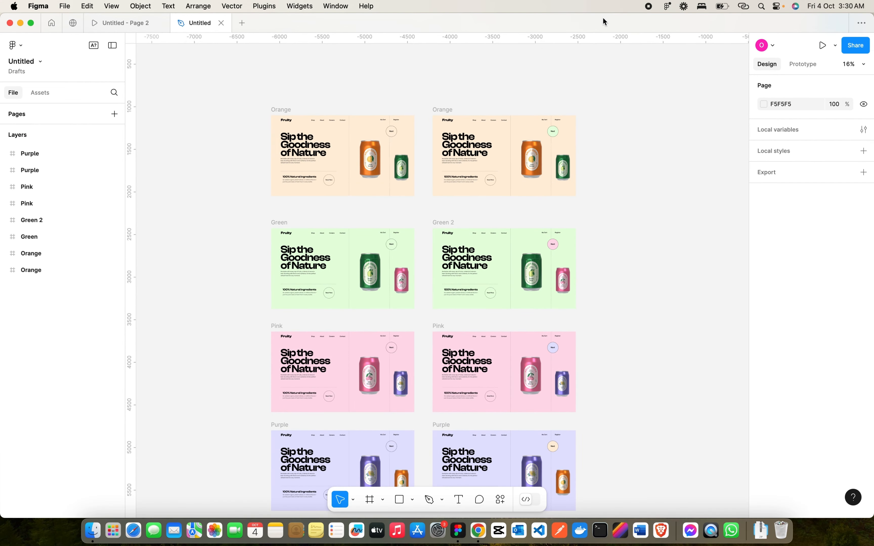
pyautogui.moveTo(603, 18); pyautogui.dragTo(583, 225)
pyautogui.moveTo(835, 122); pyautogui.dragTo(657, 396)
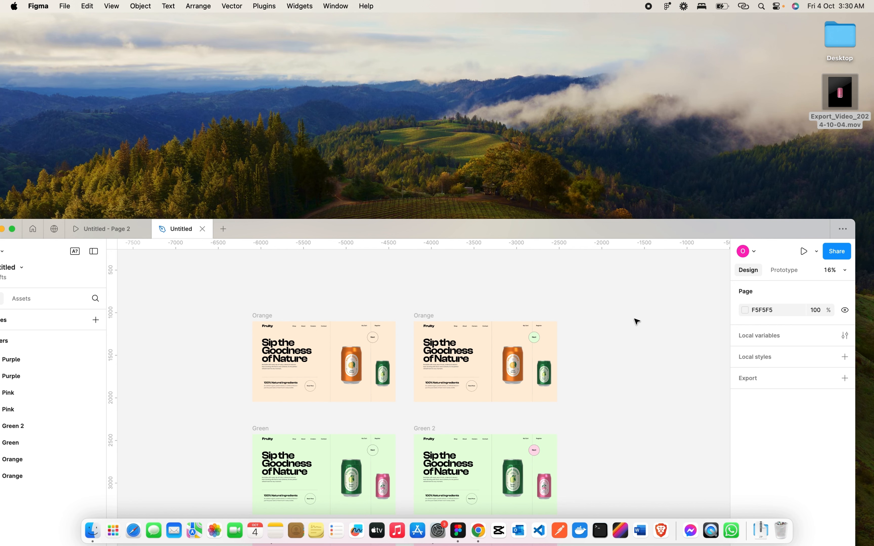
pyautogui.moveTo(382, 230); pyautogui.dragTo(422, 26)
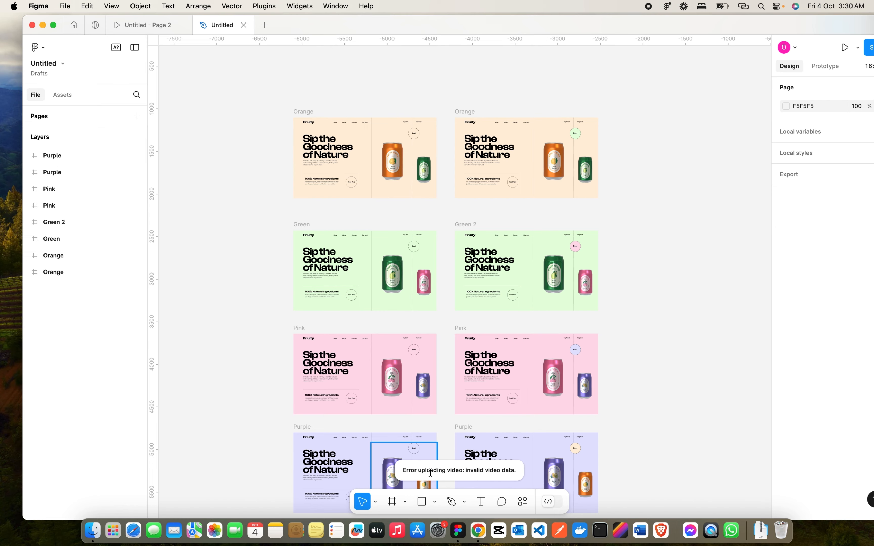
pyautogui.click(53, 25)
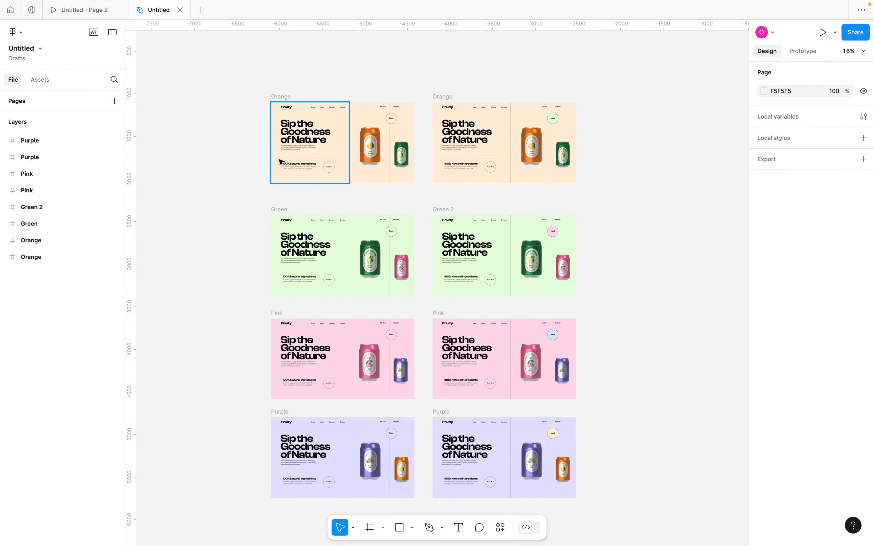
pyautogui.hotkey('ctrl', 'Left')
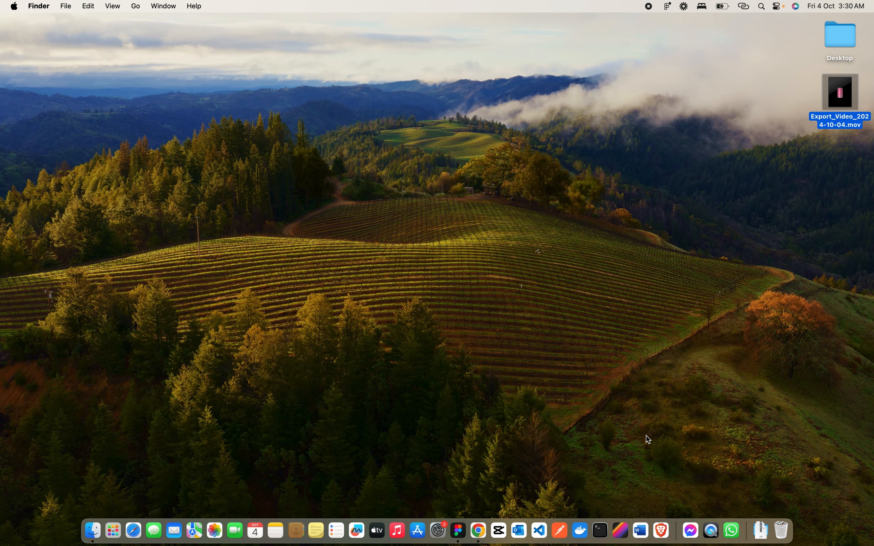
# Convert Export_Video_2024-10-04.mov to a 1920 × 1920 GIF at 8 FPS in Gifski and save it to the Desktop as Gif.
pyautogui.click(621, 531)
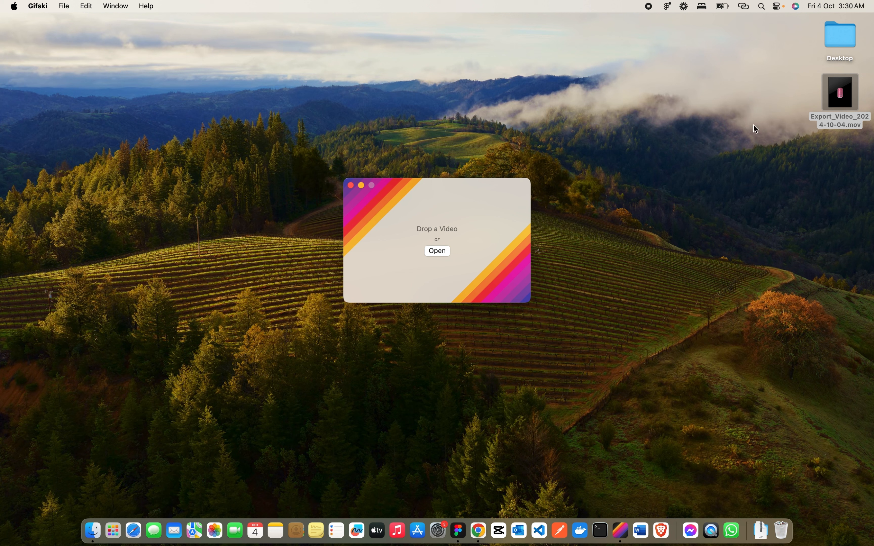
pyautogui.moveTo(838, 123); pyautogui.dragTo(443, 247)
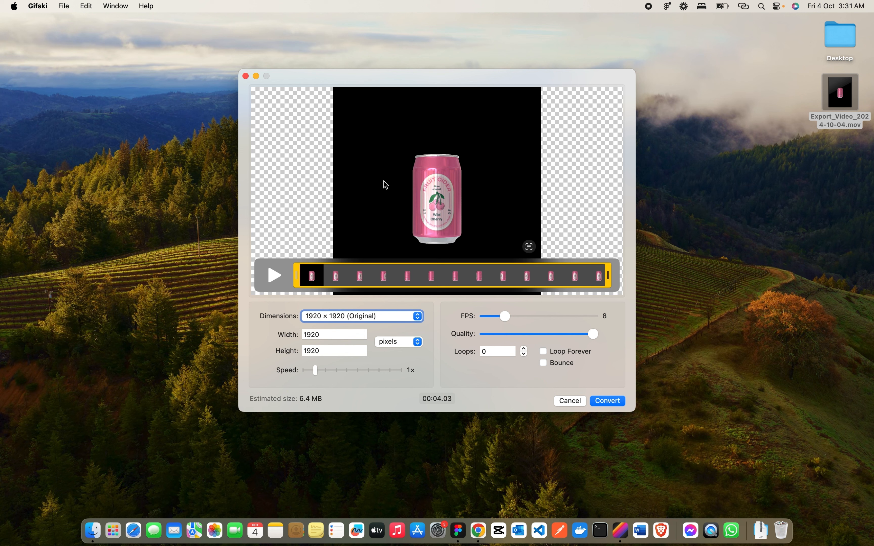
pyautogui.click(606, 402)
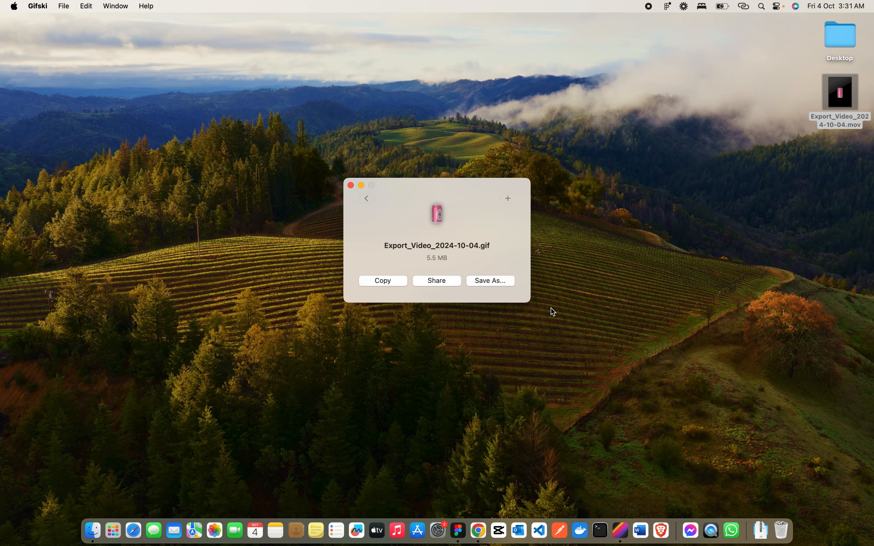
pyautogui.click(490, 280)
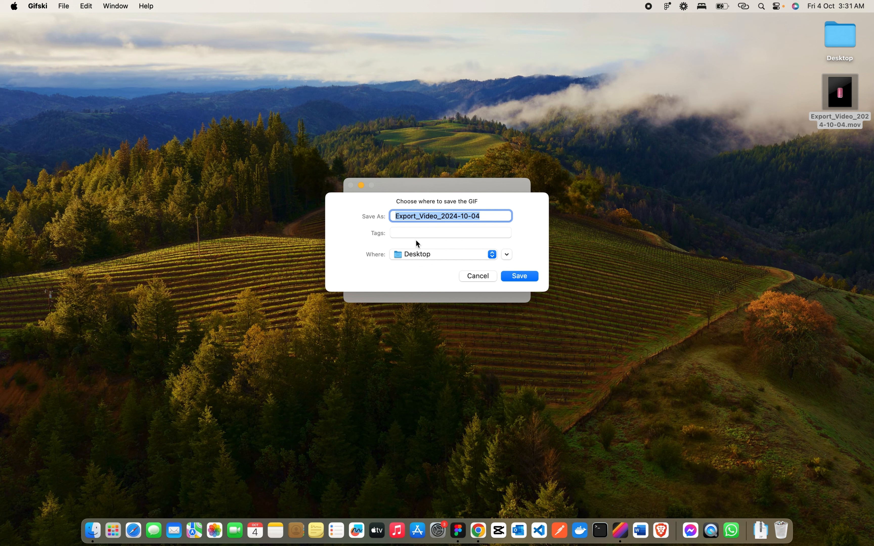
pyautogui.write('Gif')
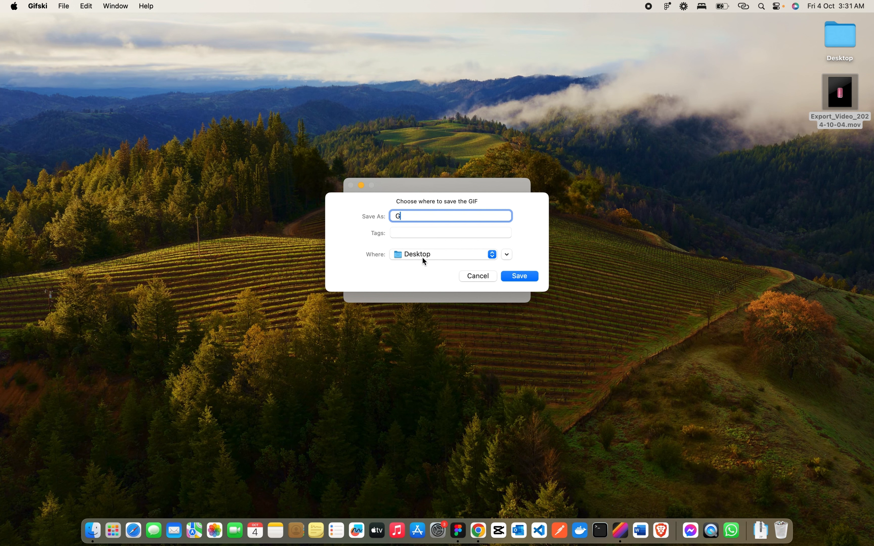
pyautogui.click(526, 277)
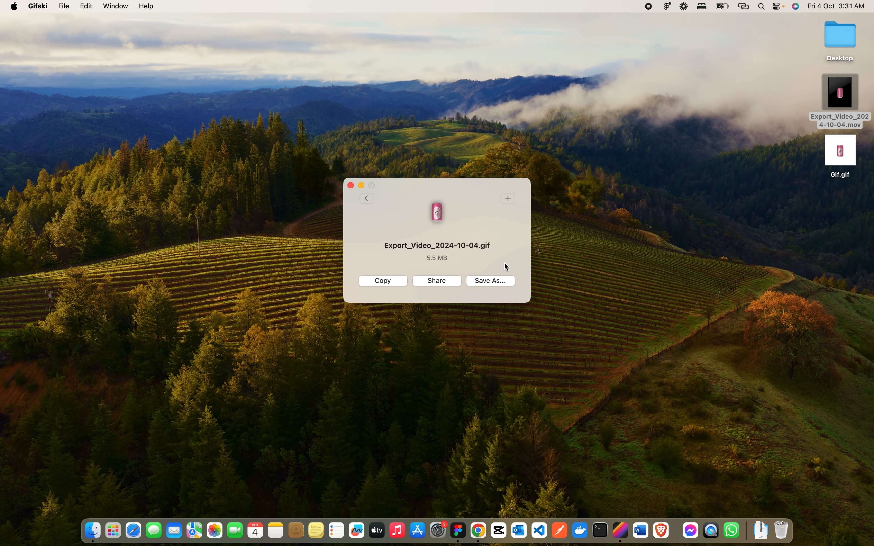
pyautogui.click(350, 185)
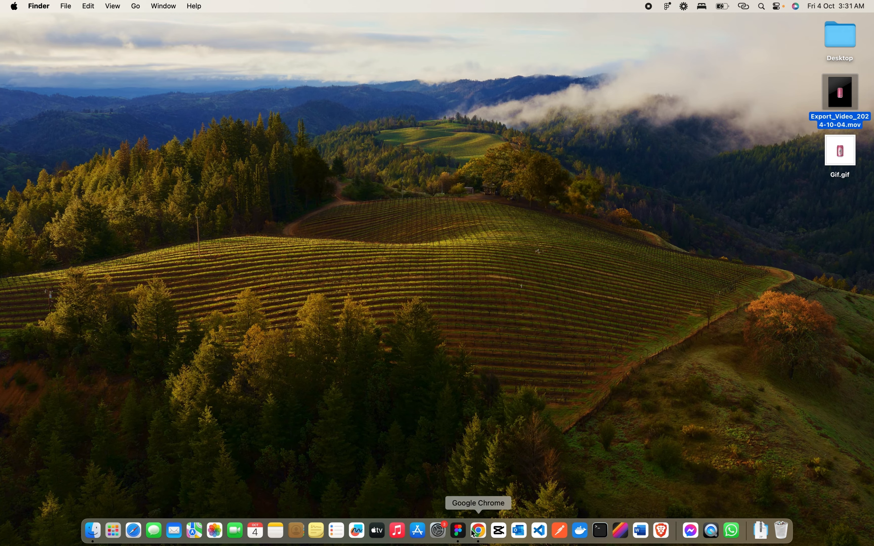
# Switch to Figma and place Gif.gif from the desktop on the canvas beside the second Orange frame.
pyautogui.click(459, 531)
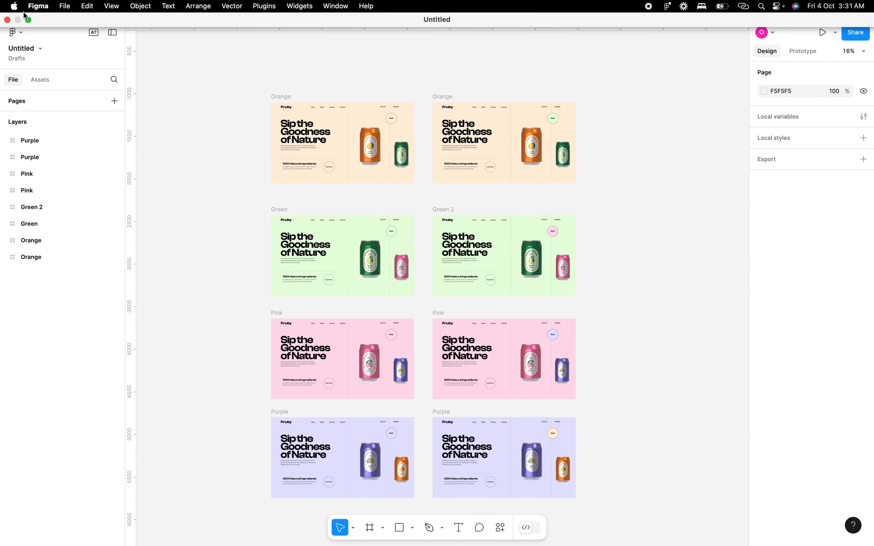
pyautogui.click(28, 21)
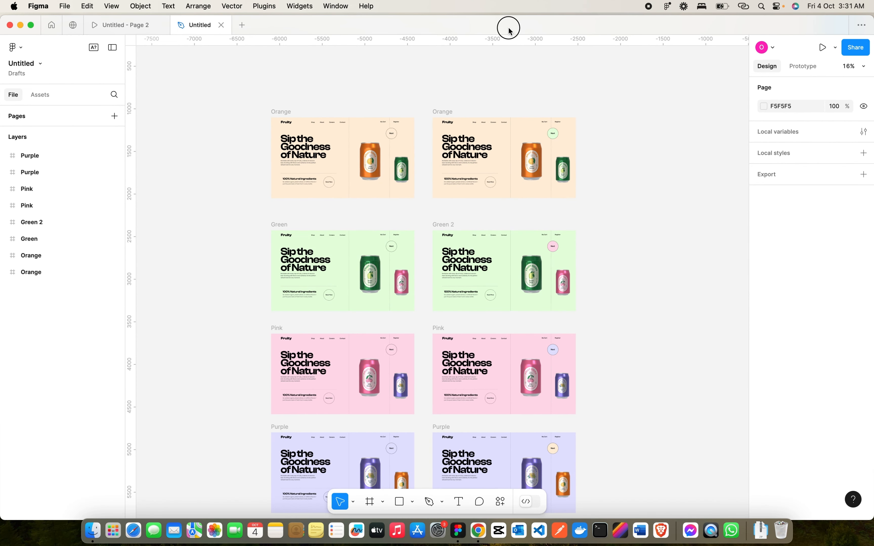
pyautogui.moveTo(508, 25); pyautogui.dragTo(507, 248)
pyautogui.moveTo(841, 150); pyautogui.dragTo(651, 373)
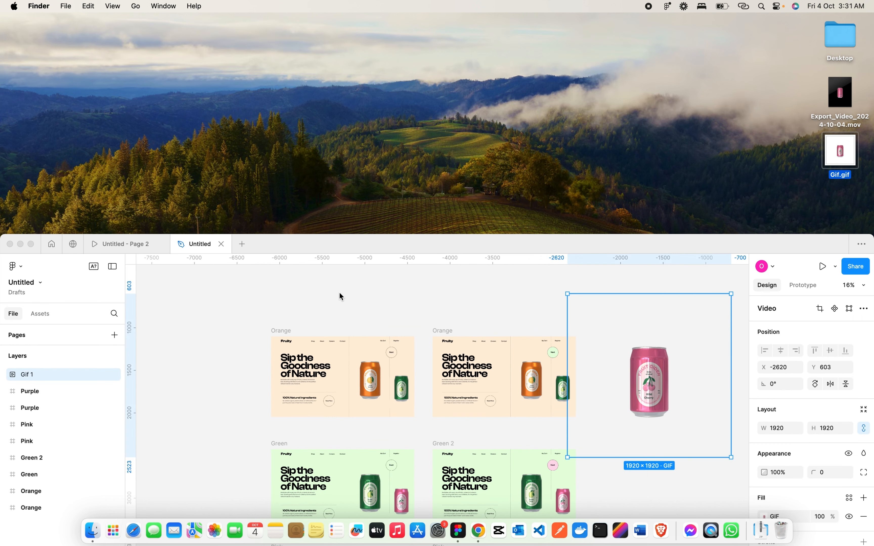
pyautogui.click(31, 244)
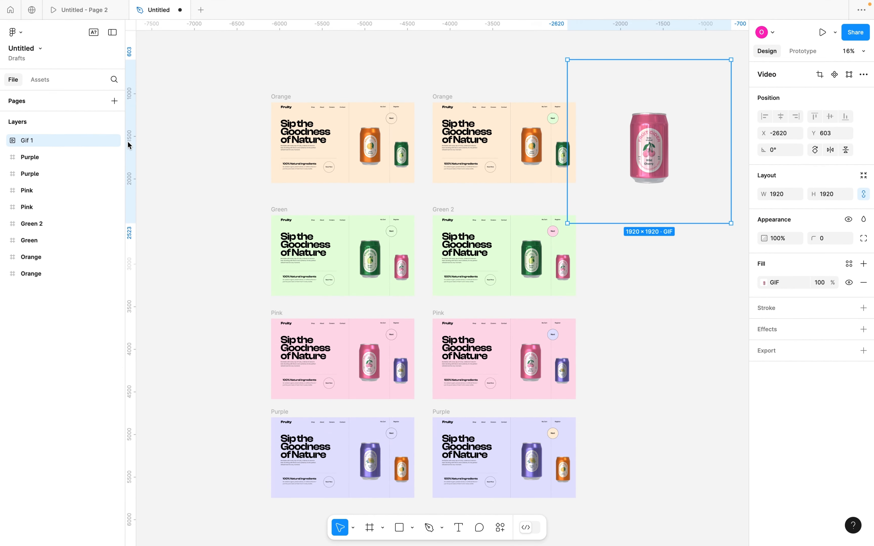
# Add Page 3 to the design file and move the can GIF onto it from Page 2.
pyautogui.click(114, 101)
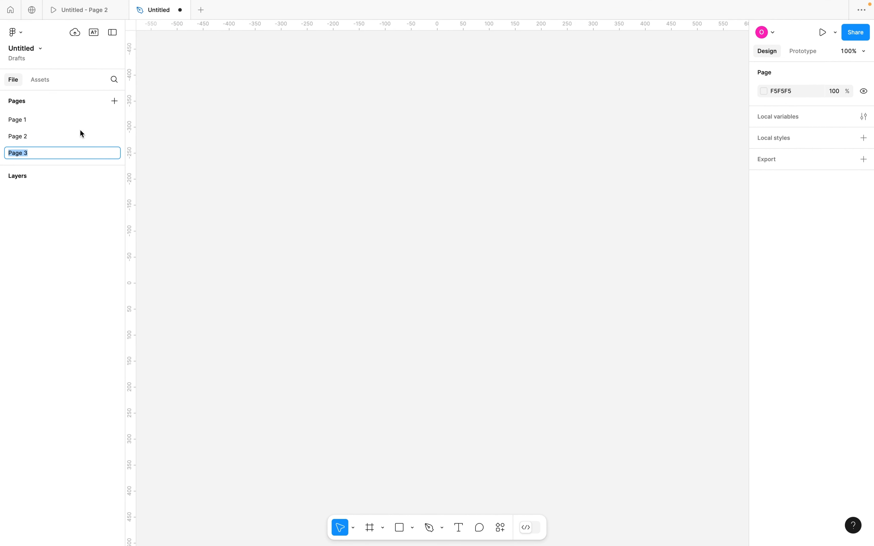
pyautogui.click(30, 136)
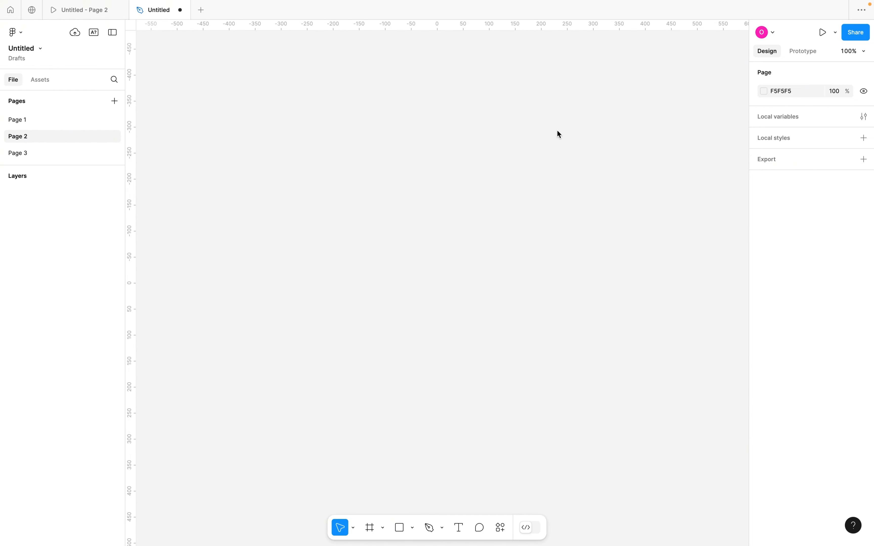
pyautogui.press('Delete')
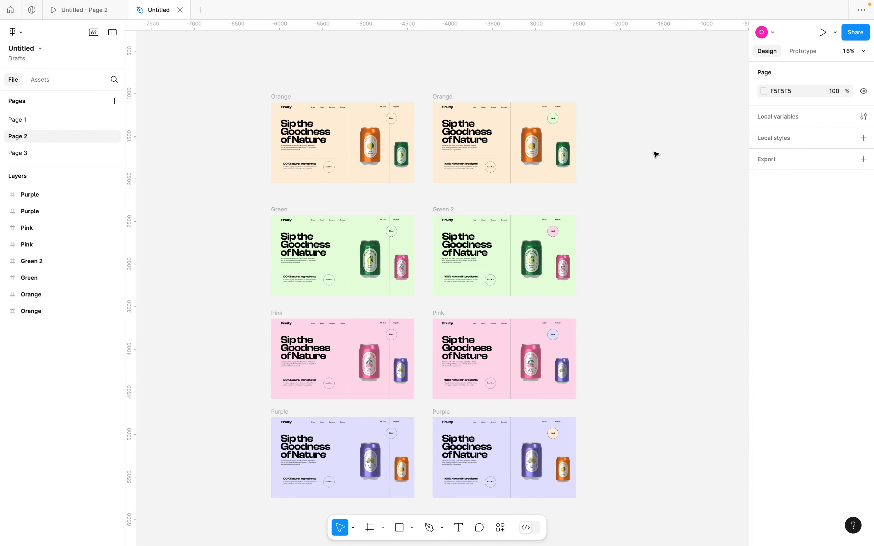
pyautogui.click(49, 152)
pyautogui.click(113, 102)
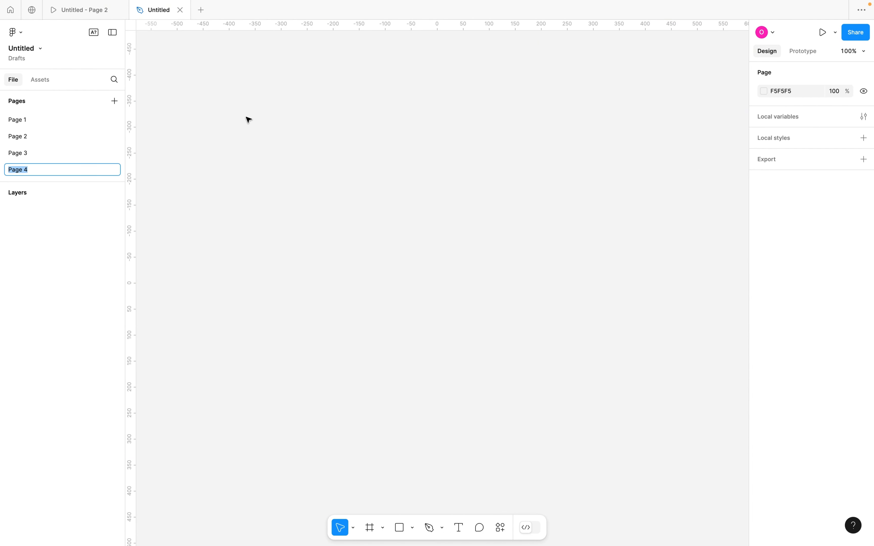
pyautogui.press('super+z')
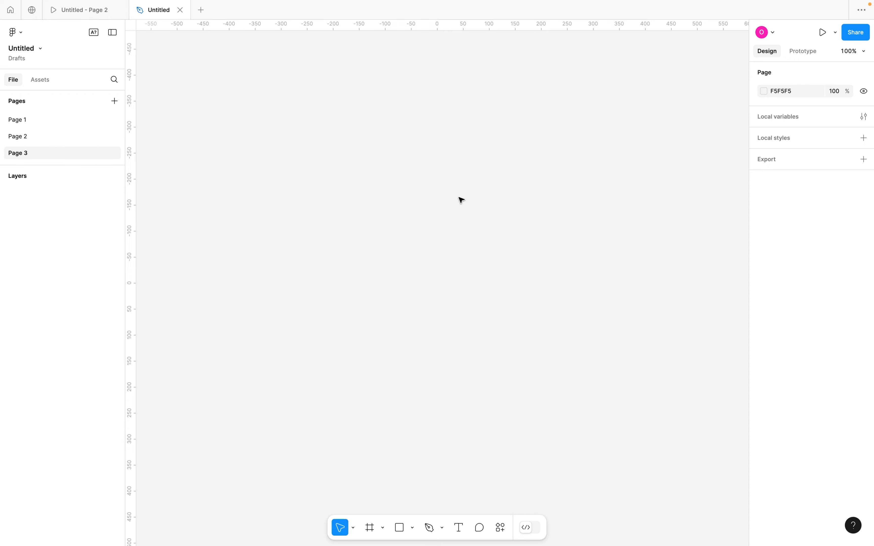
pyautogui.press('super+v')
pyautogui.press('-')
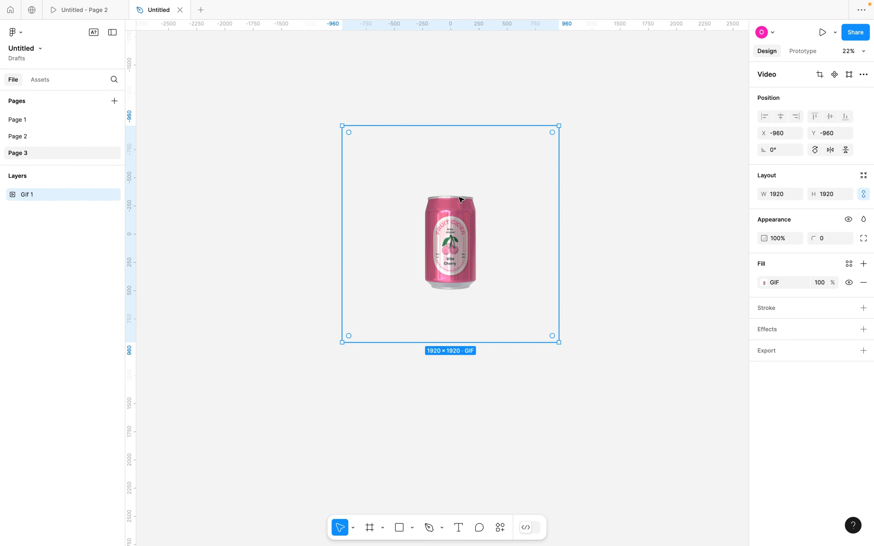
# Wrap the can GIF in a frame and play it in an enlarged inline preview window.
pyautogui.rightClick(461, 199)
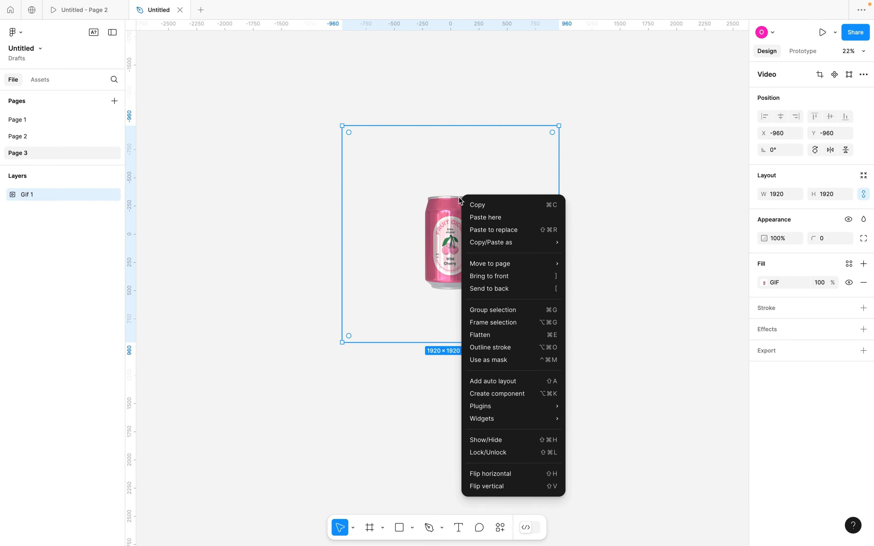
pyautogui.click(501, 324)
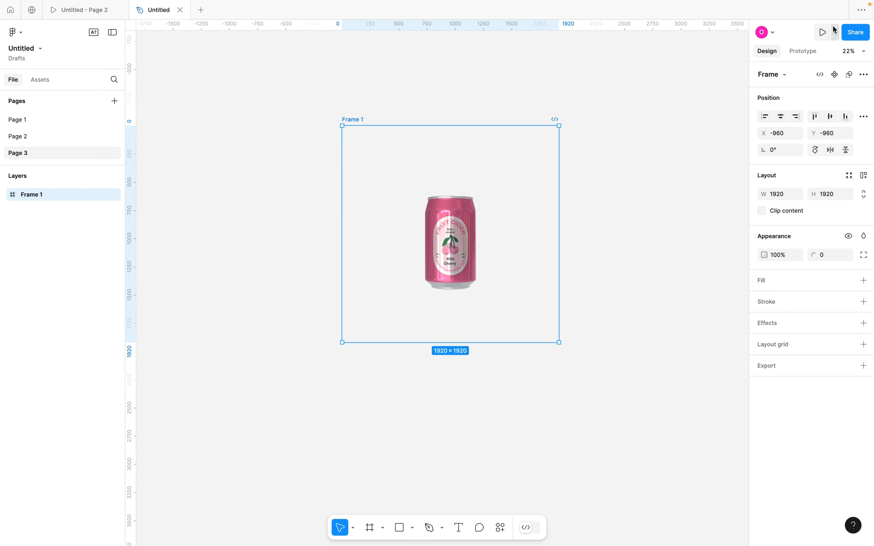
pyautogui.click(836, 32)
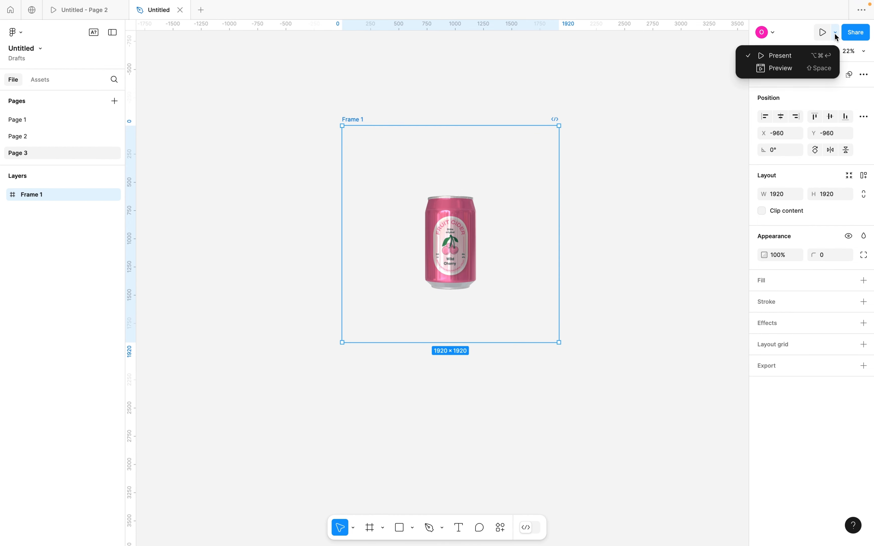
pyautogui.click(799, 69)
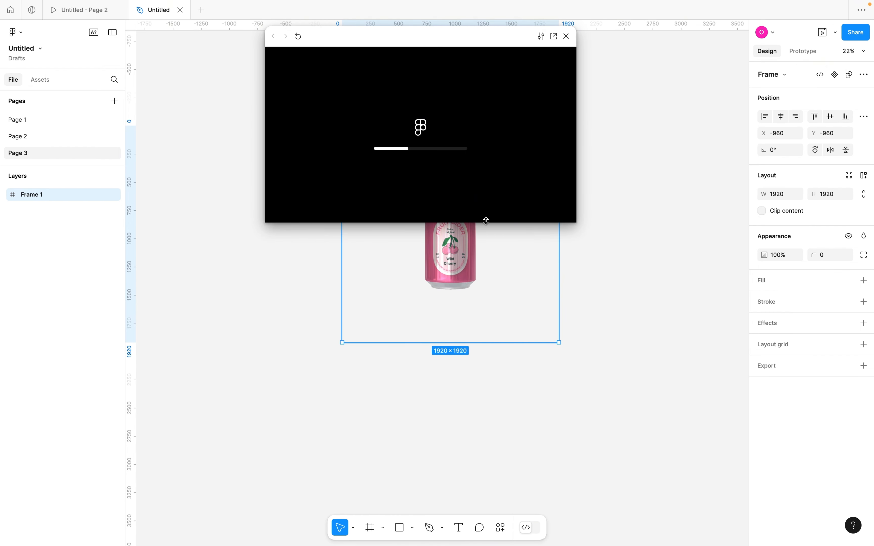
pyautogui.moveTo(486, 221); pyautogui.dragTo(511, 428)
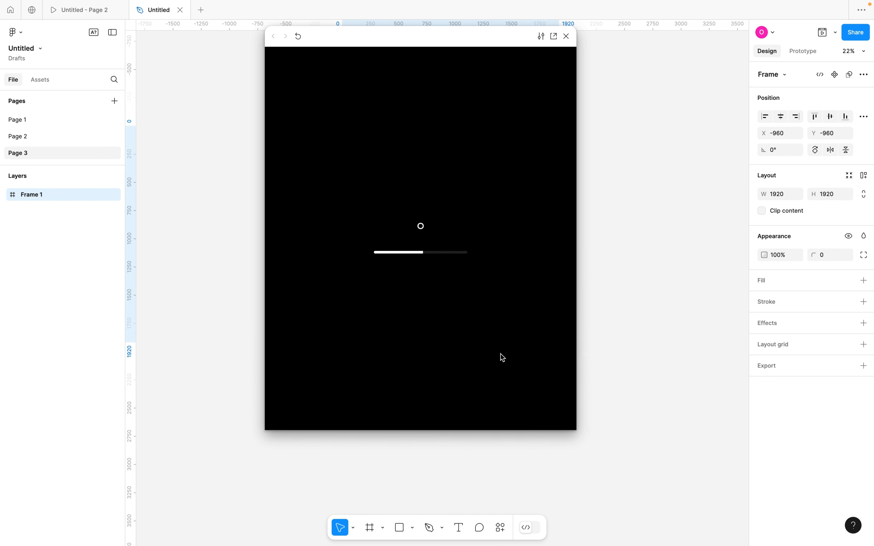
pyautogui.moveTo(438, 46); pyautogui.dragTo(463, 74)
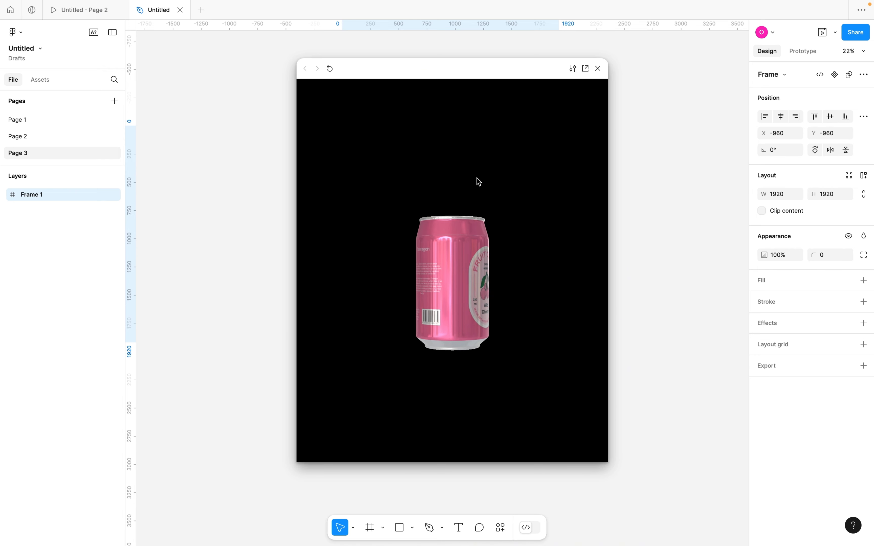
# Add a white FFFFFF fill to the can frame, check it in the preview, and close the preview.
pyautogui.moveTo(441, 70); pyautogui.dragTo(360, 82)
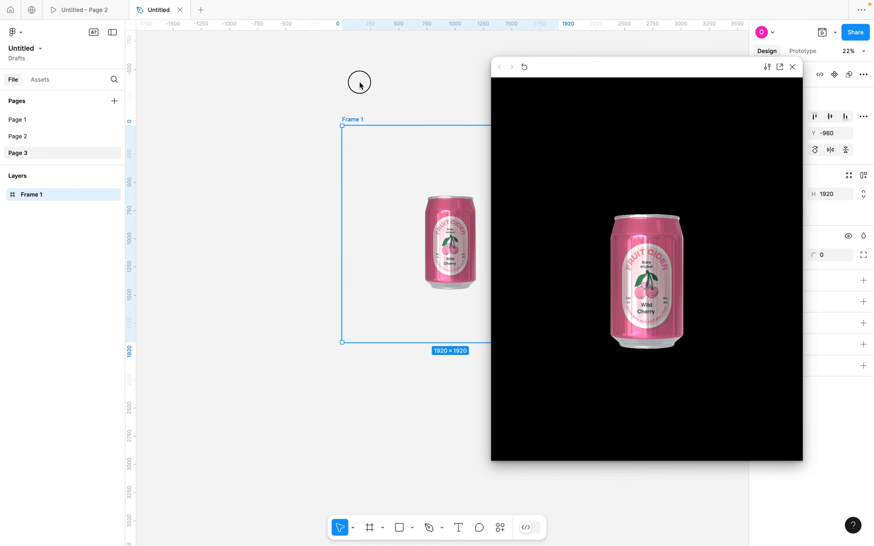
pyautogui.click(866, 281)
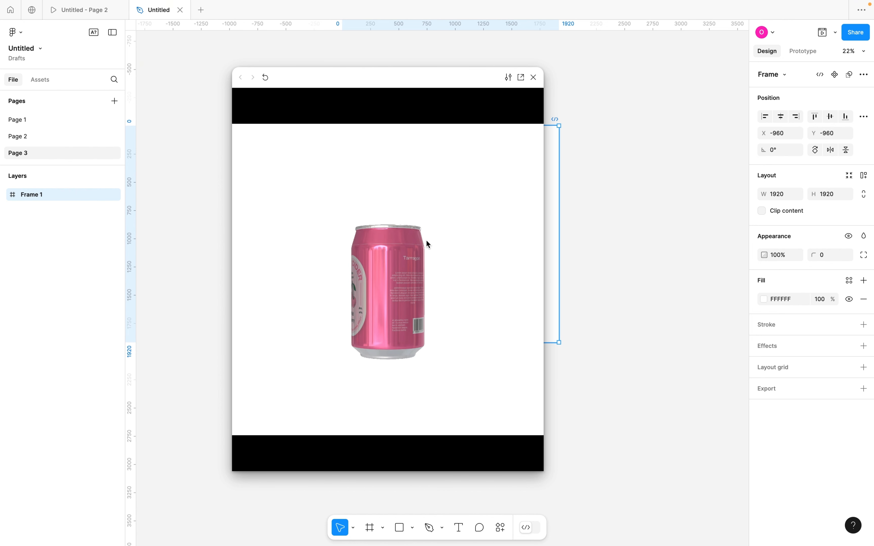
pyautogui.click(534, 77)
# Open the running Page 2 prototype and advance from the green page through pink to the purple page.
pyautogui.click(71, 12)
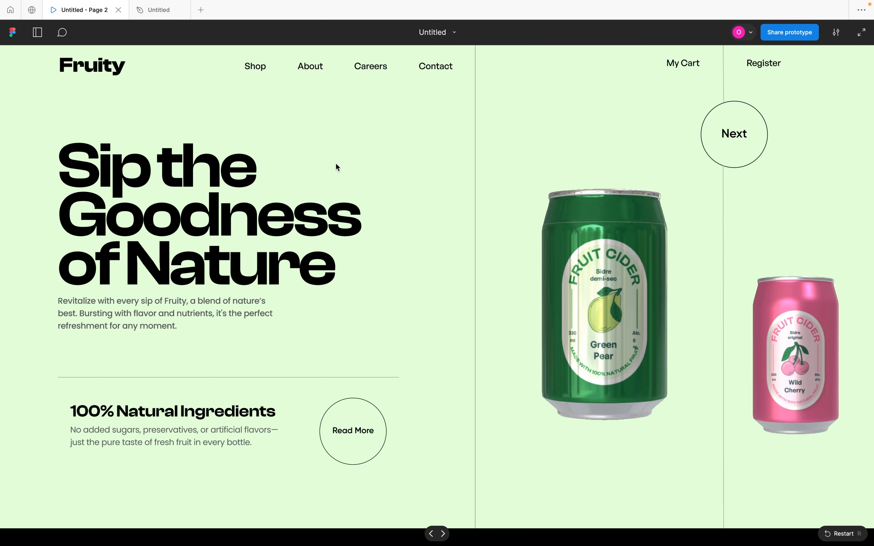
pyautogui.click(726, 153)
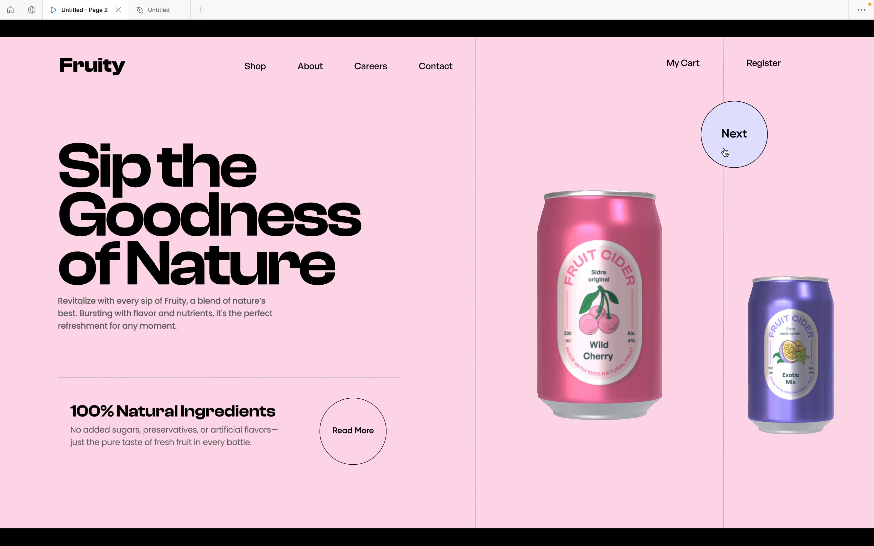
pyautogui.click(726, 153)
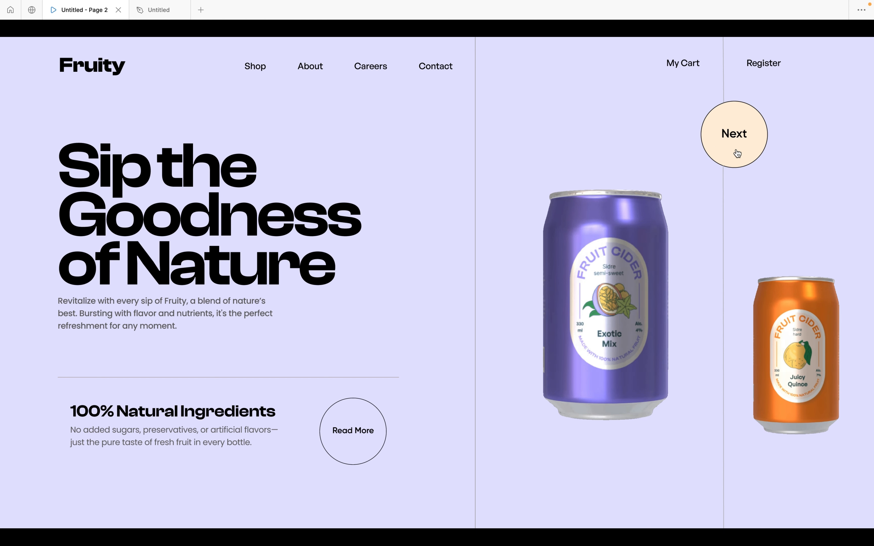
# Switch to Pacdora in Chrome and return to the beginning of the Cans & Jars mockup catalog.
pyautogui.hotkey('ctrl', 'Left')
pyautogui.hotkey('ctrl', 'Right')
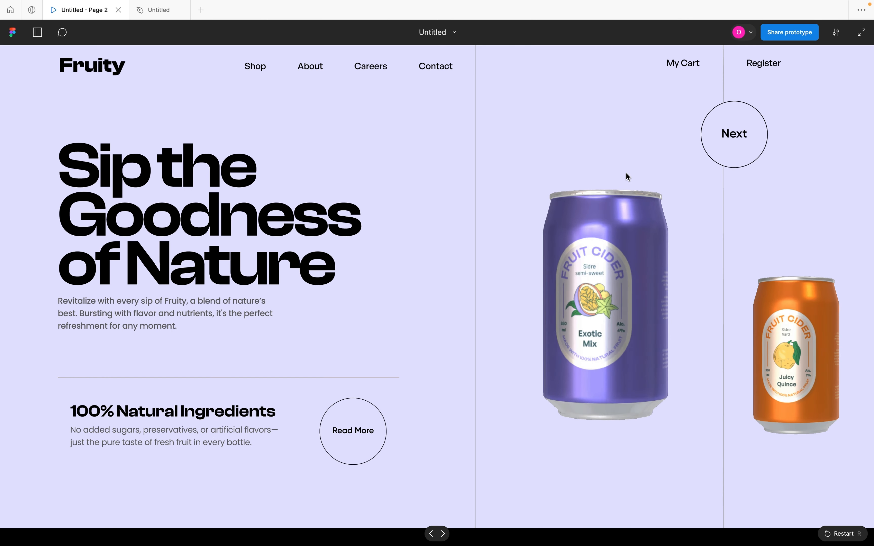
pyautogui.hotkey('ctrl', 'Right')
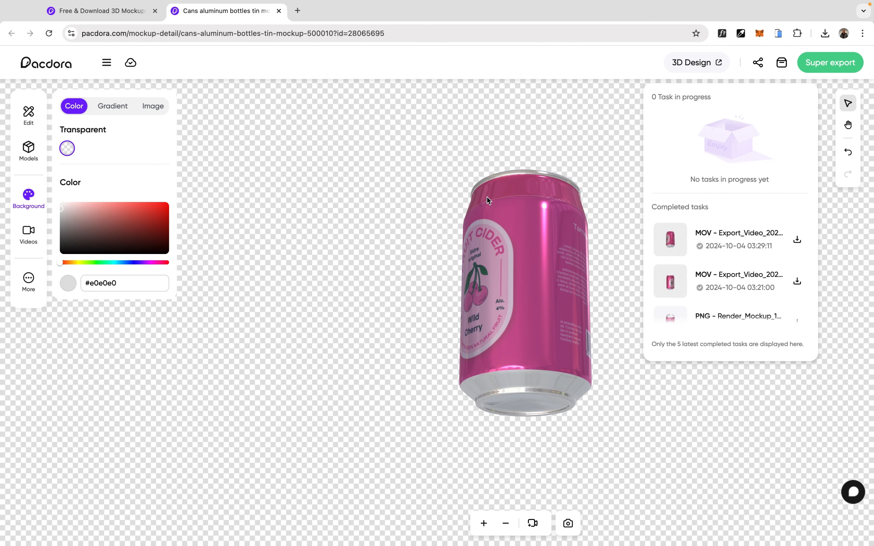
pyautogui.click(120, 13)
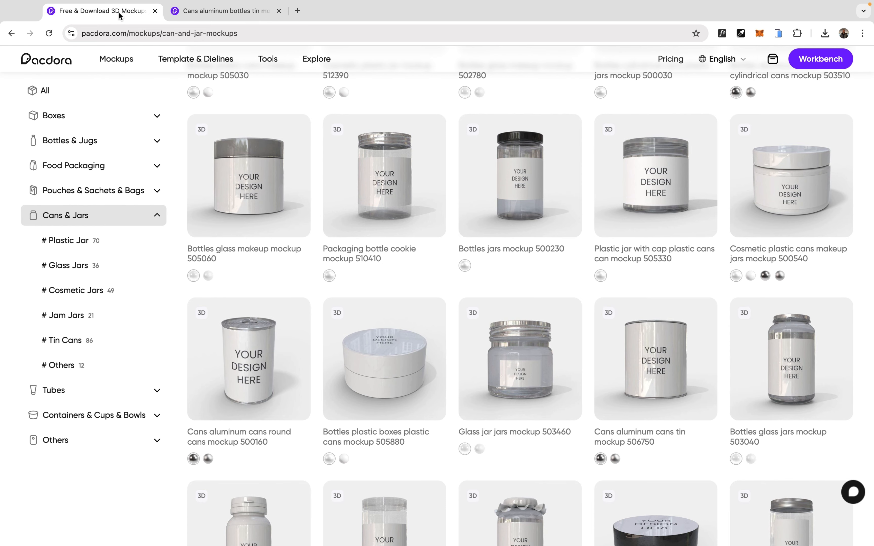
pyautogui.scroll(10, 278, 181)
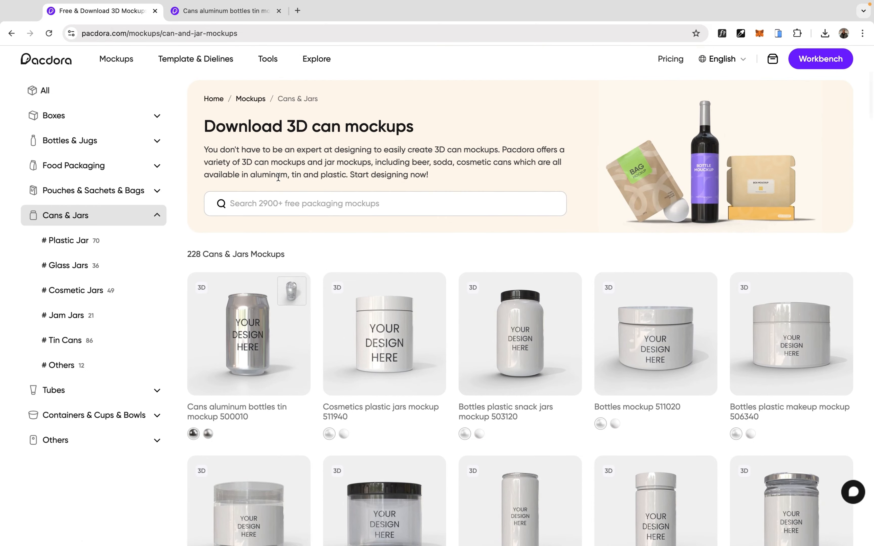